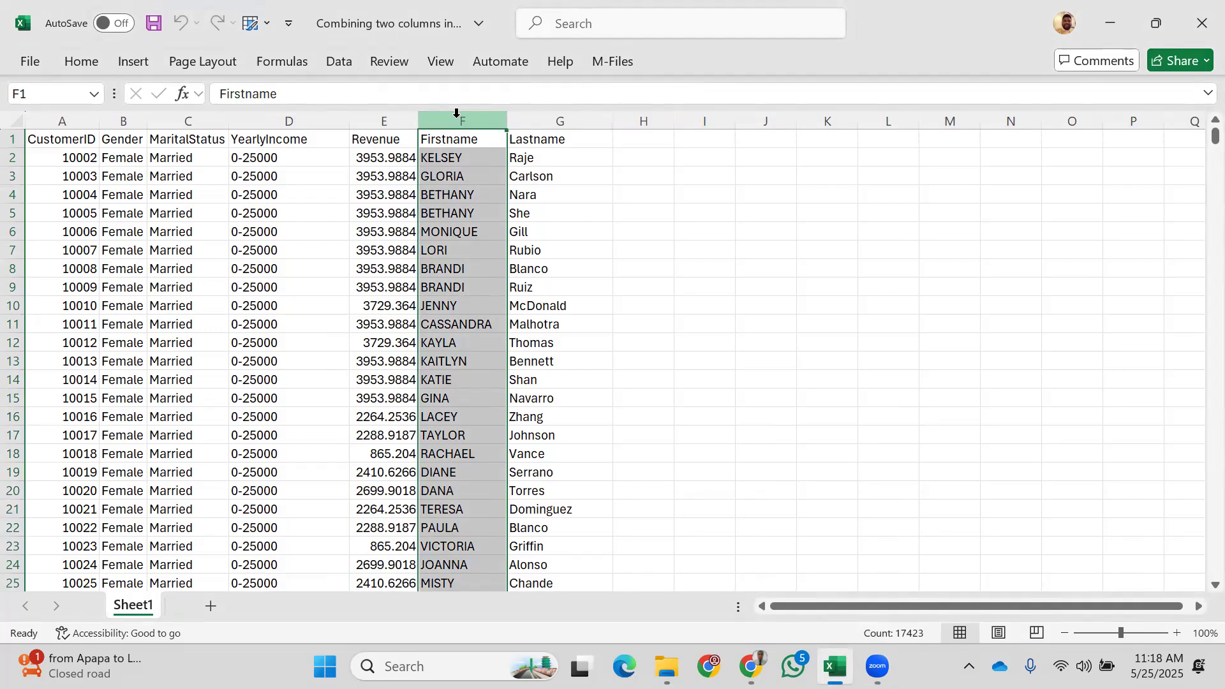
Step: Add a 'Full Name' header in H1 and autofit column H to fit it
{"action": "left_click_drag", "start_coordinate": [456, 113], "coordinate": [522, 118]}
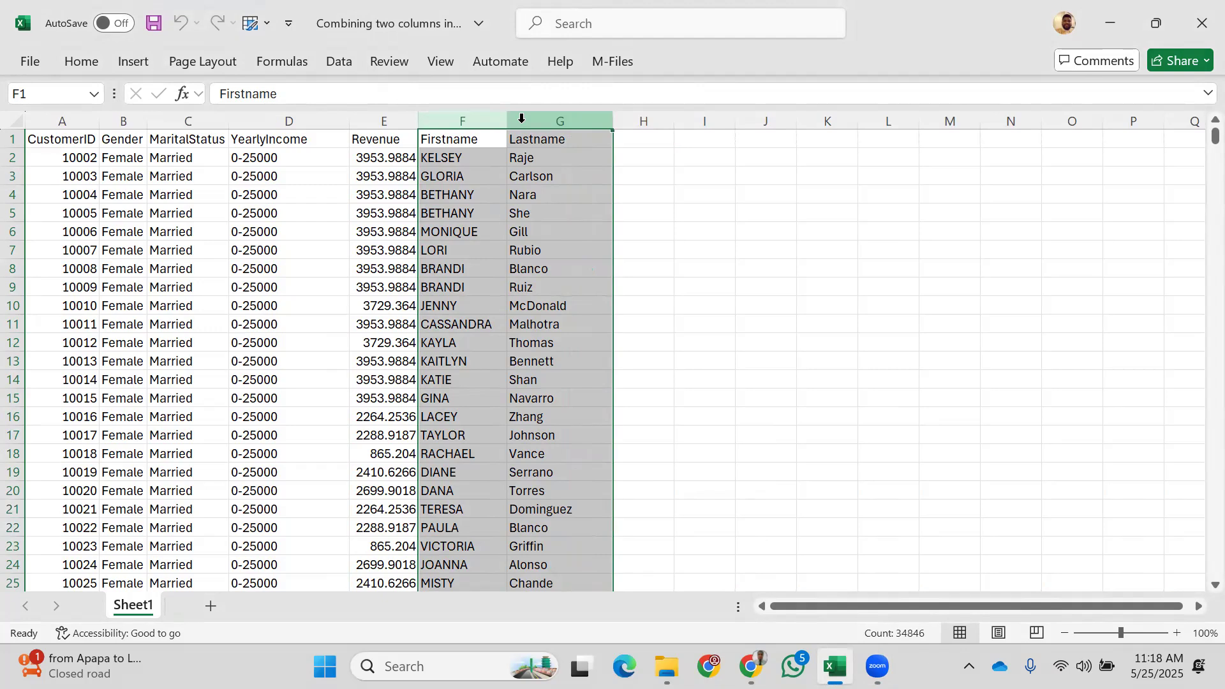
{"action": "left_click", "coordinate": [636, 145]}
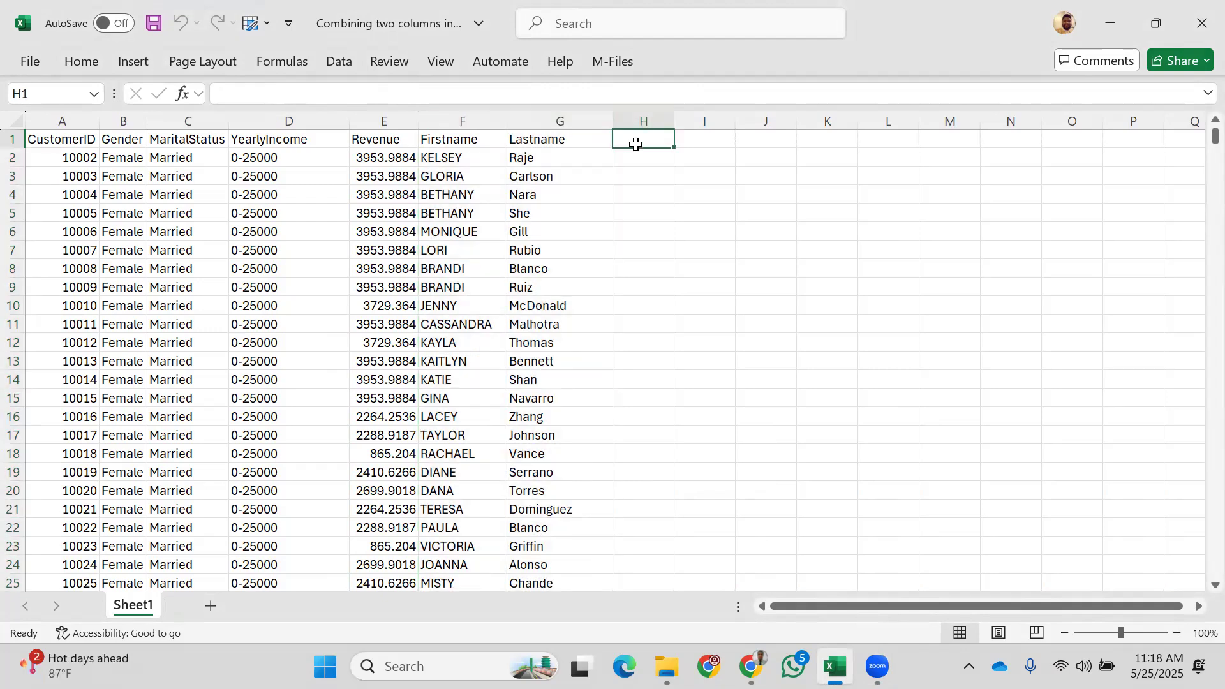
{"action": "type", "text": "Full Name"}
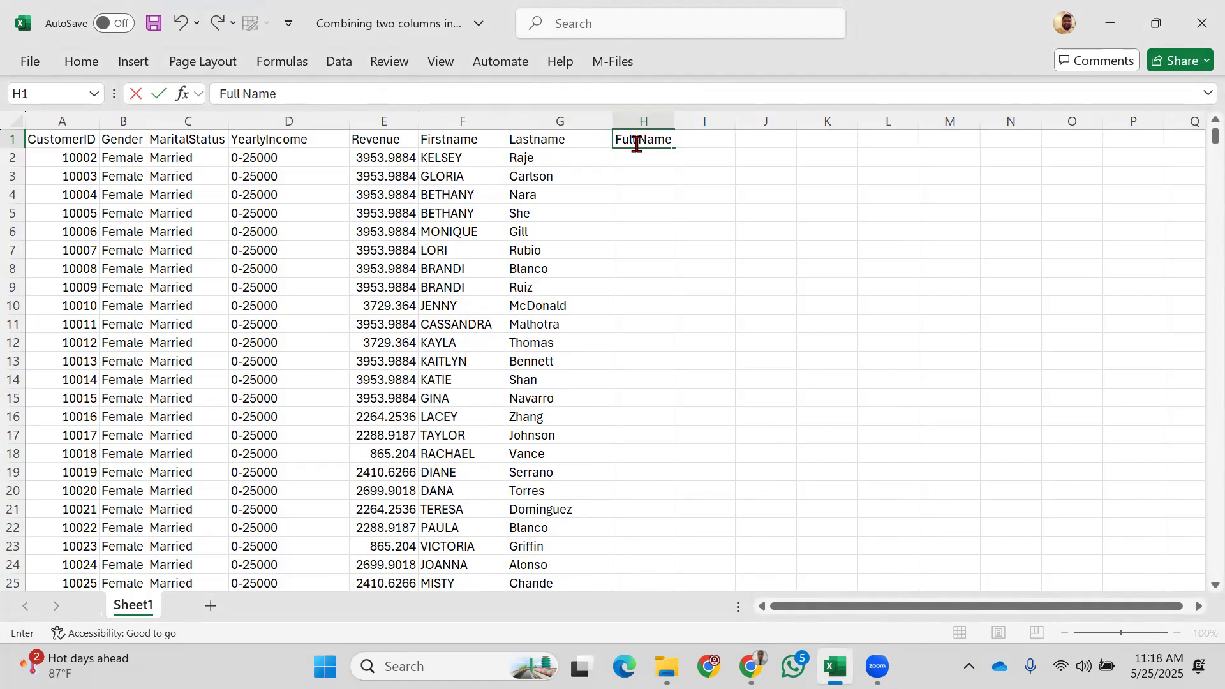
{"action": "left_click", "coordinate": [671, 123]}
{"action": "double_click", "coordinate": [674, 124]}
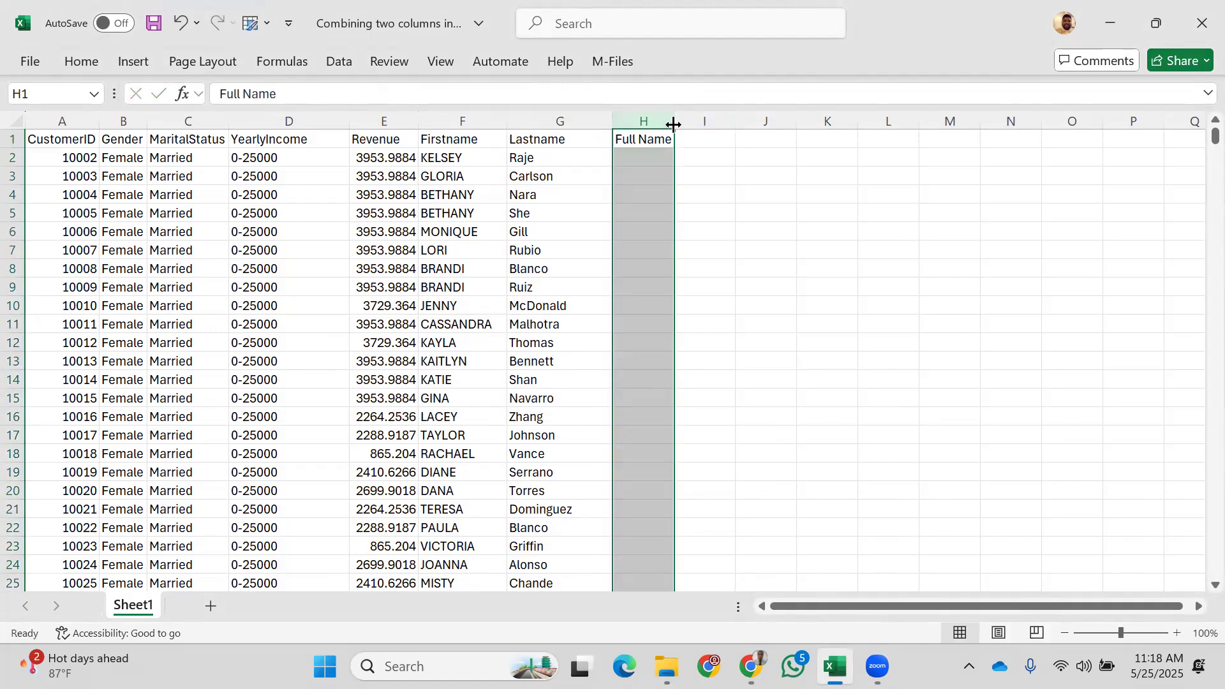
{"action": "left_click", "coordinate": [649, 157]}
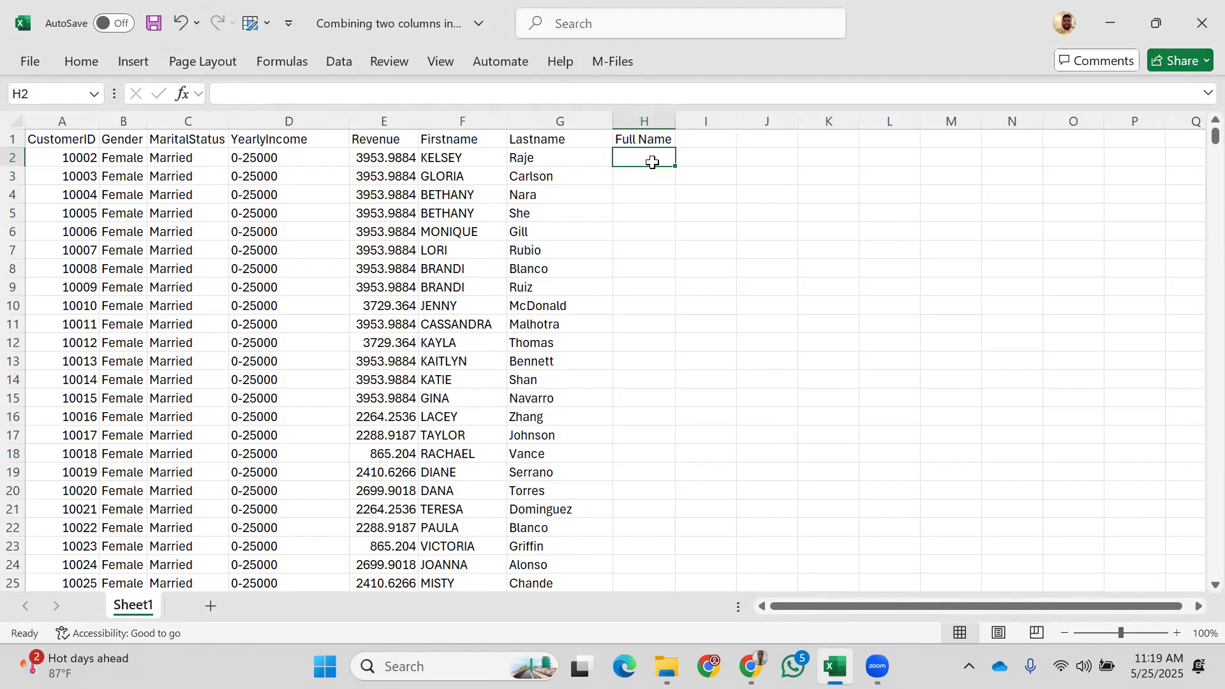
{"action": "double_click", "coordinate": [652, 163]}
{"action": "type", "text": "=conca"}
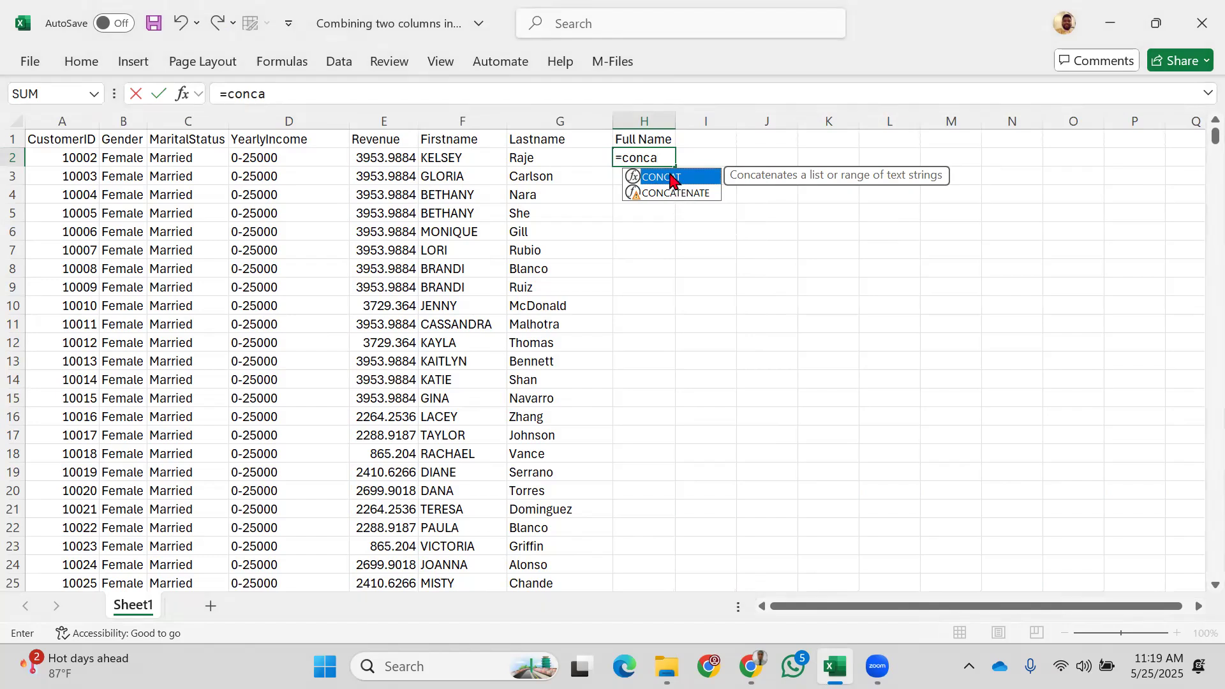
{"action": "double_click", "coordinate": [671, 179]}
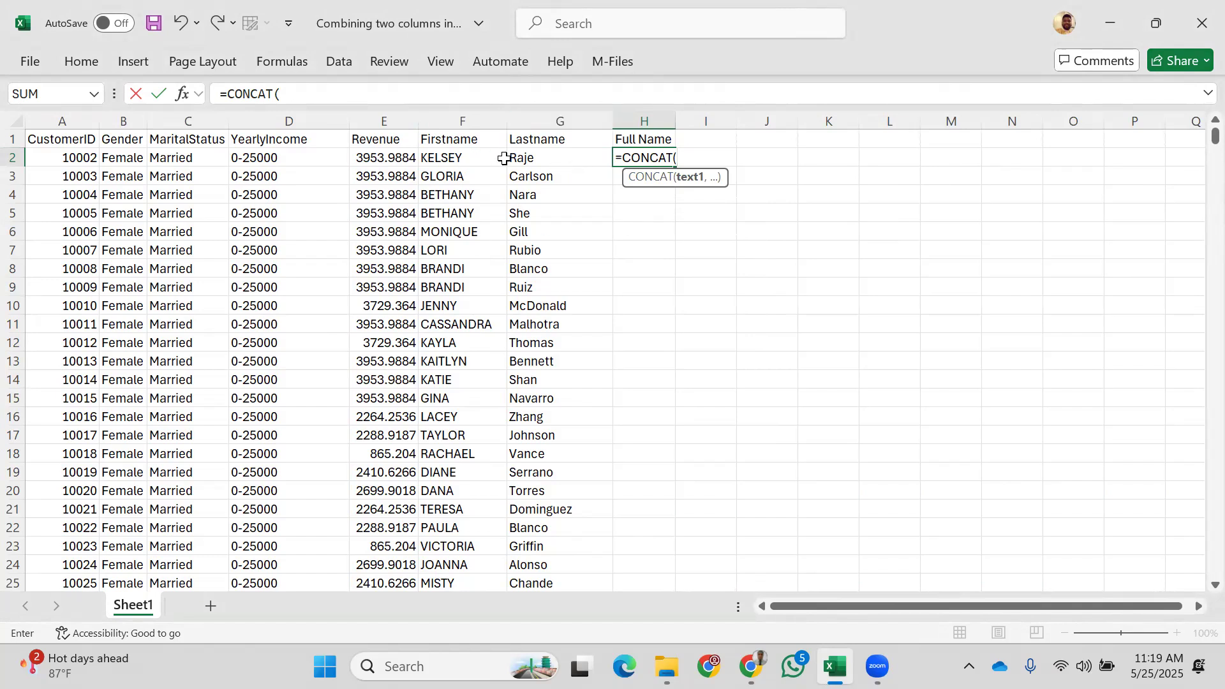
{"action": "left_click", "coordinate": [468, 157]}
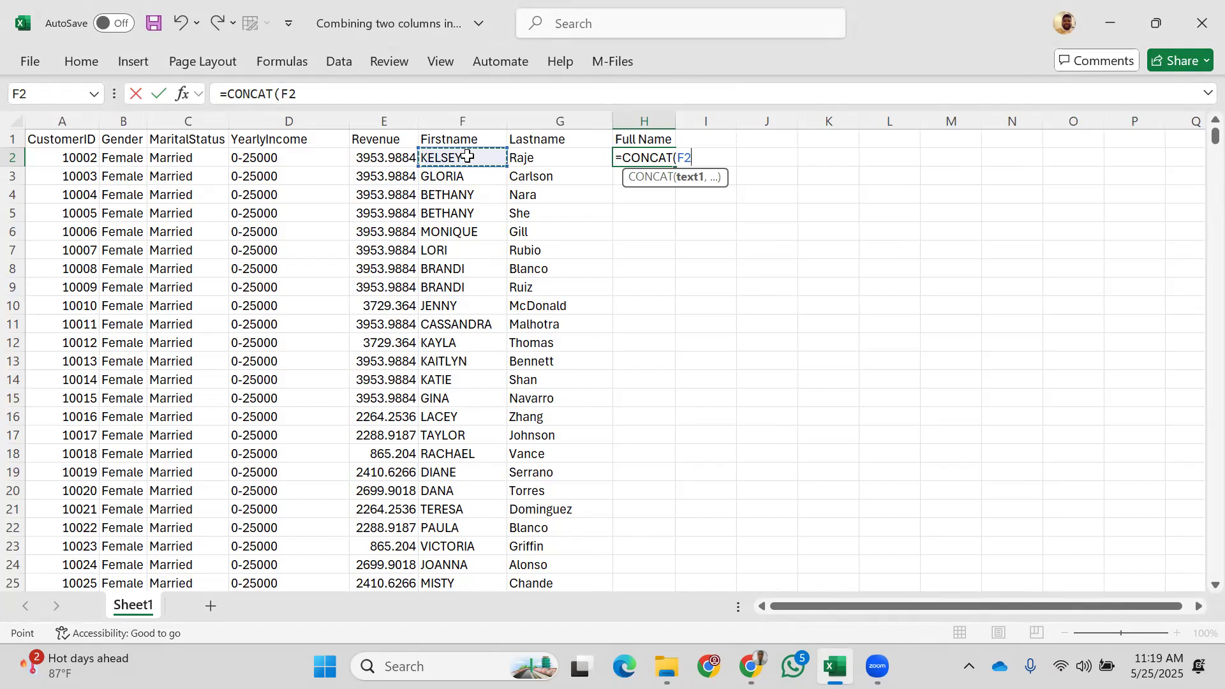
{"action": "type", "text": ","}
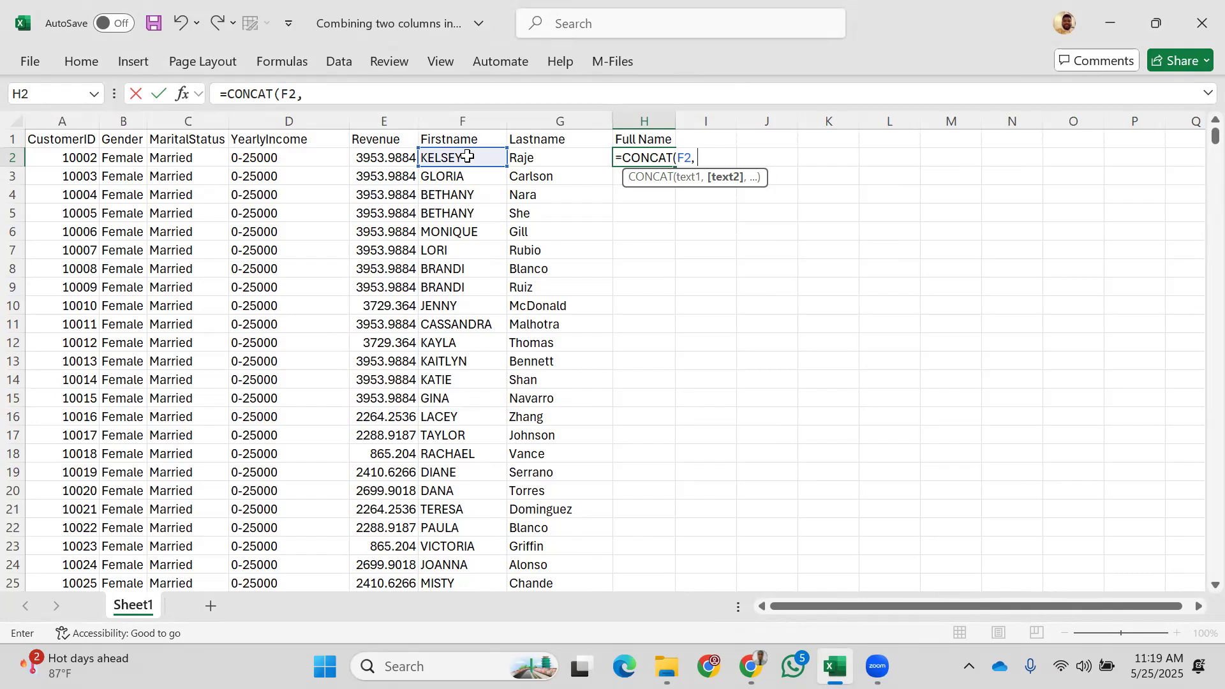
{"action": "left_click", "coordinate": [559, 159]}
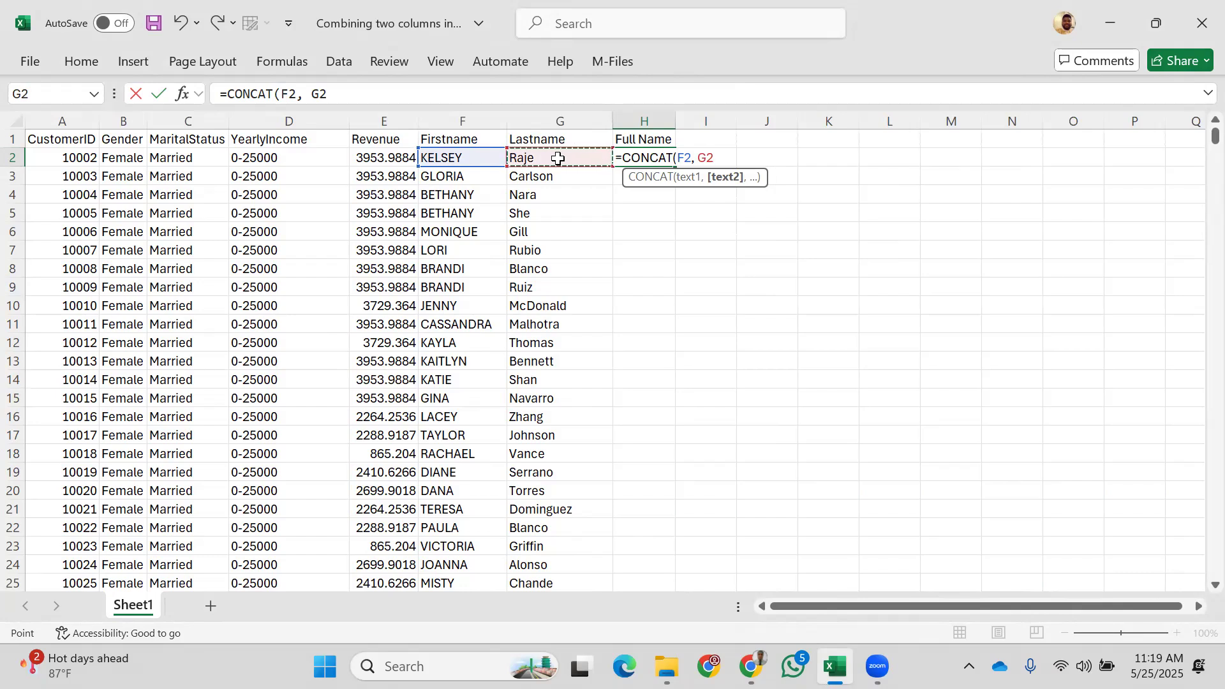
{"action": "type", "text": ")"}
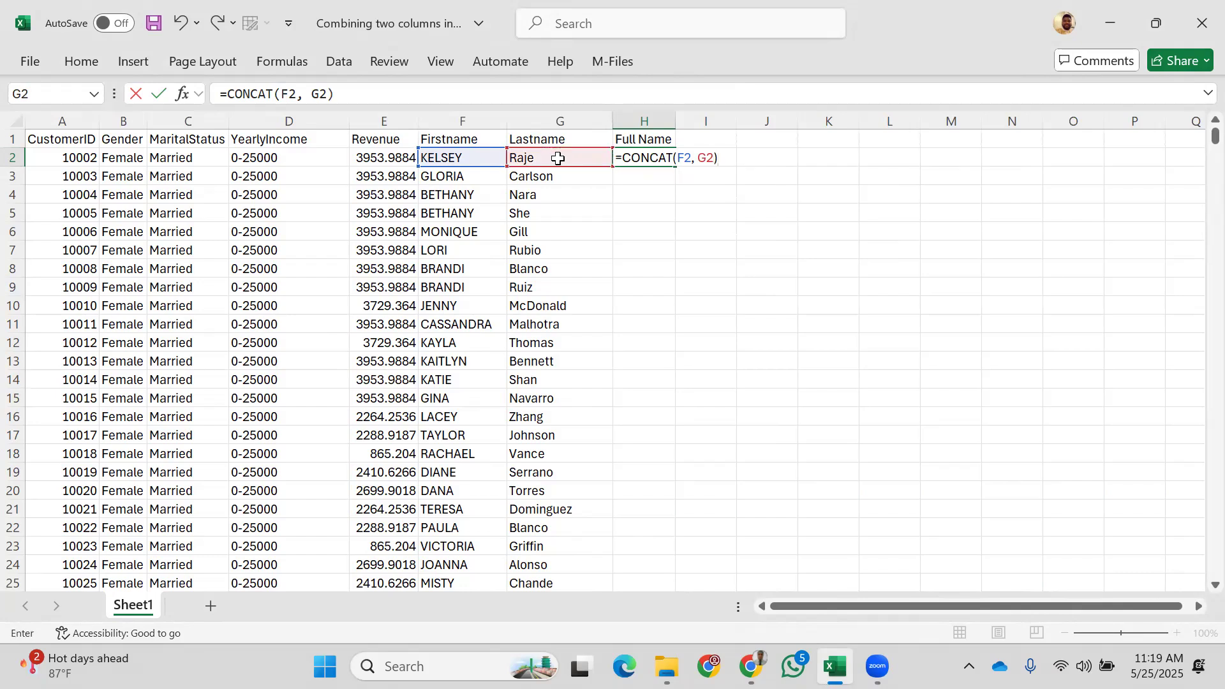
{"action": "key", "text": "Return"}
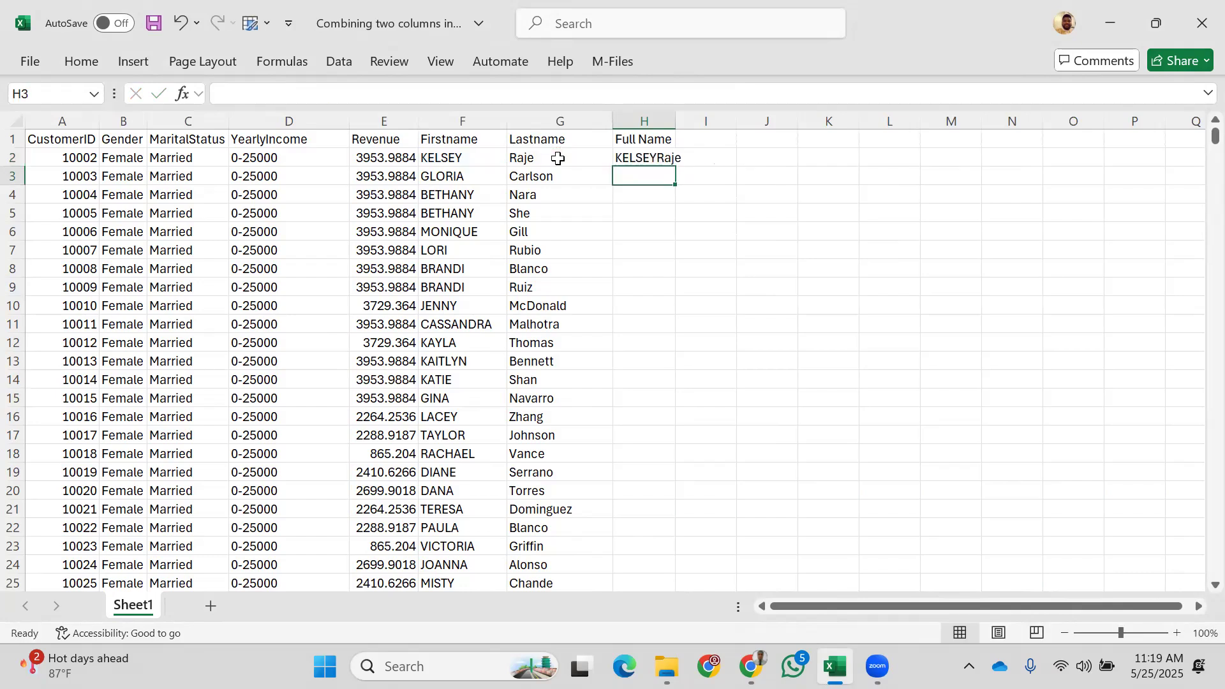
Step: Fill the CONCAT formula from H2 down column H and autofit the column to the longest name
{"action": "double_click", "coordinate": [674, 117]}
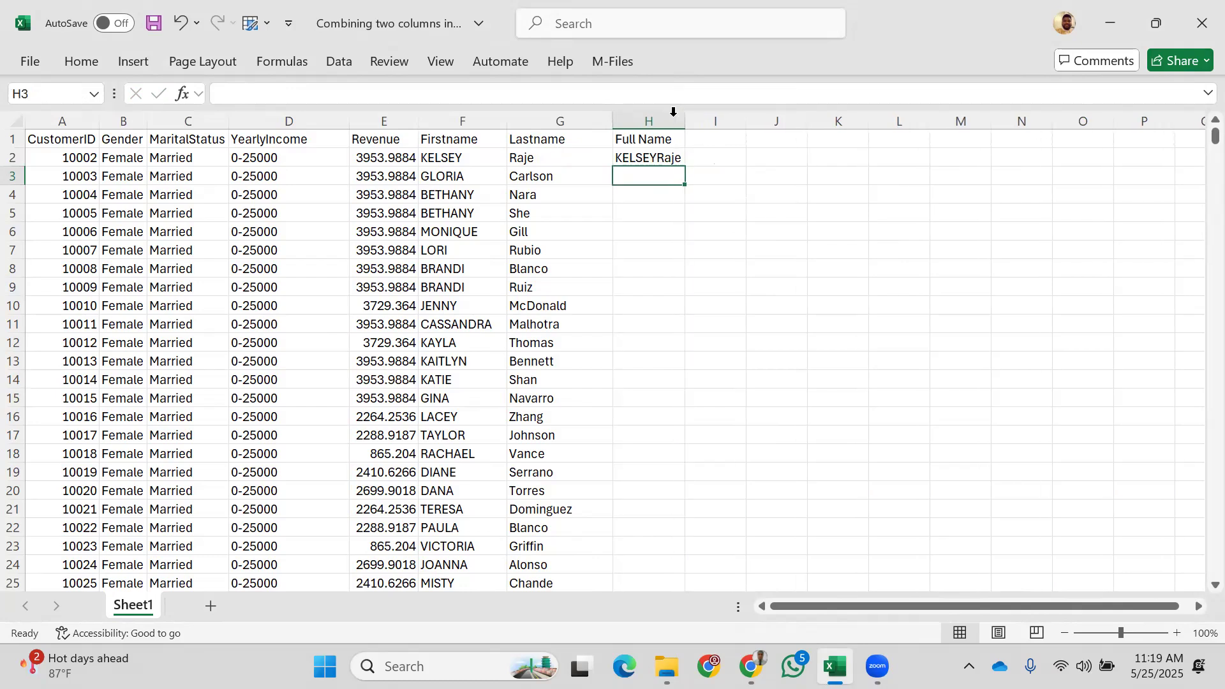
{"action": "left_click", "coordinate": [648, 160]}
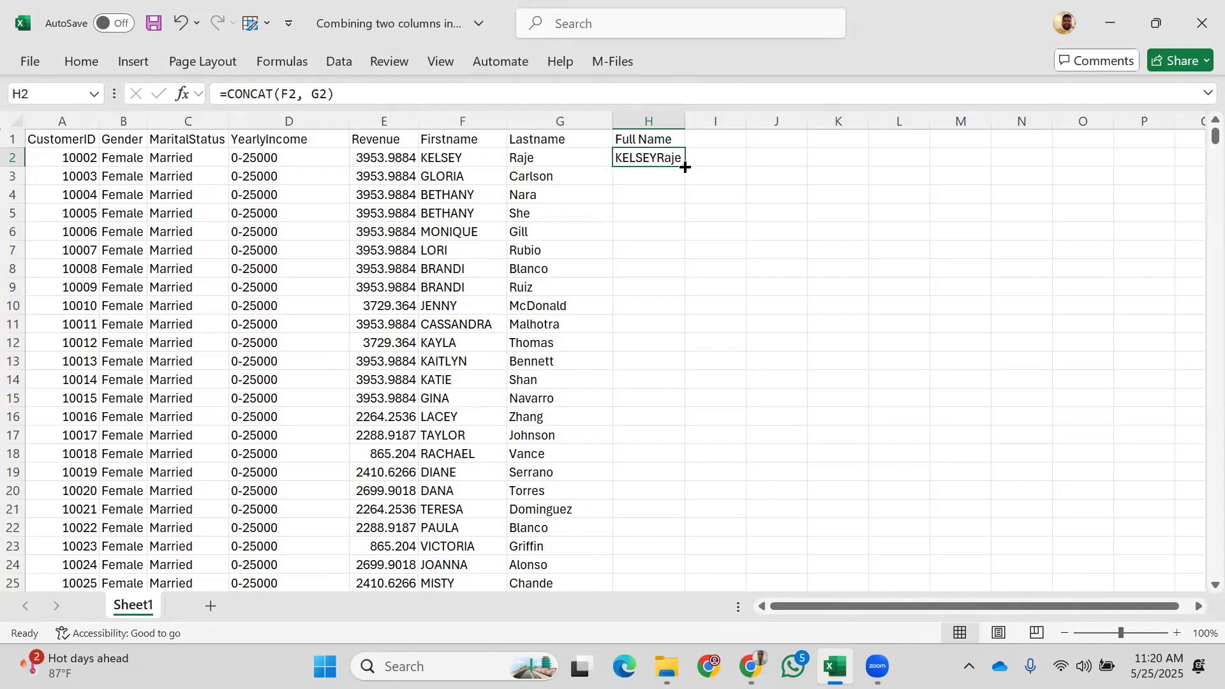
{"action": "double_click", "coordinate": [686, 167]}
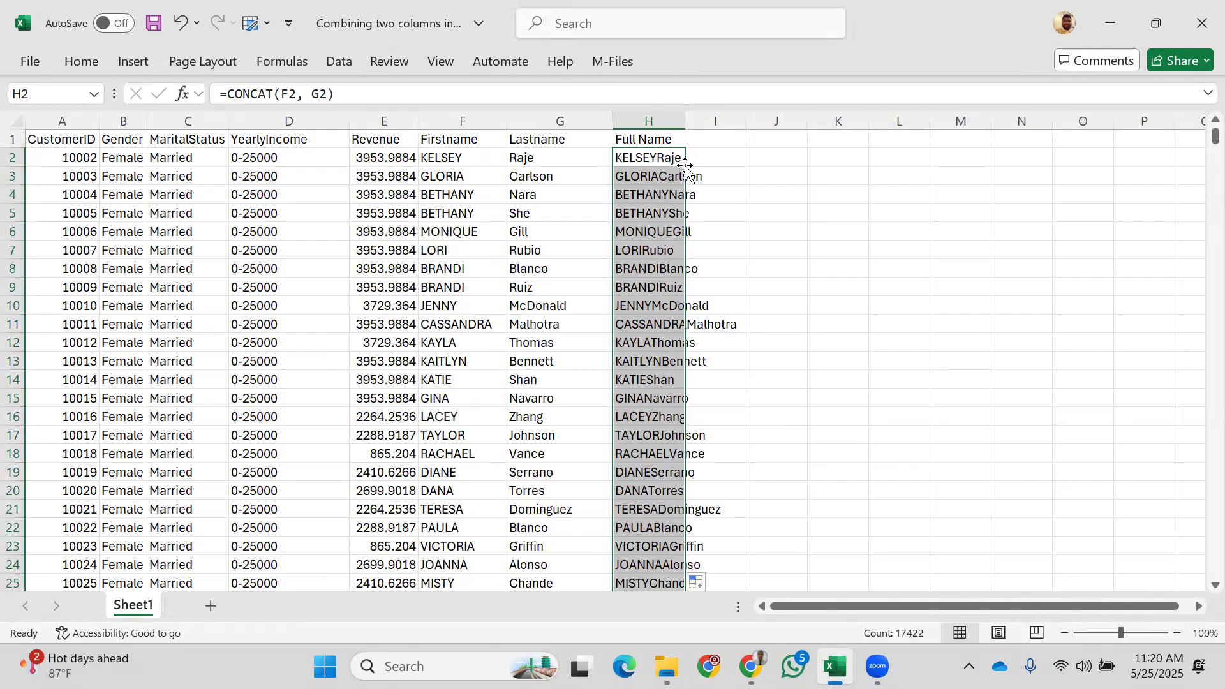
{"action": "double_click", "coordinate": [686, 117]}
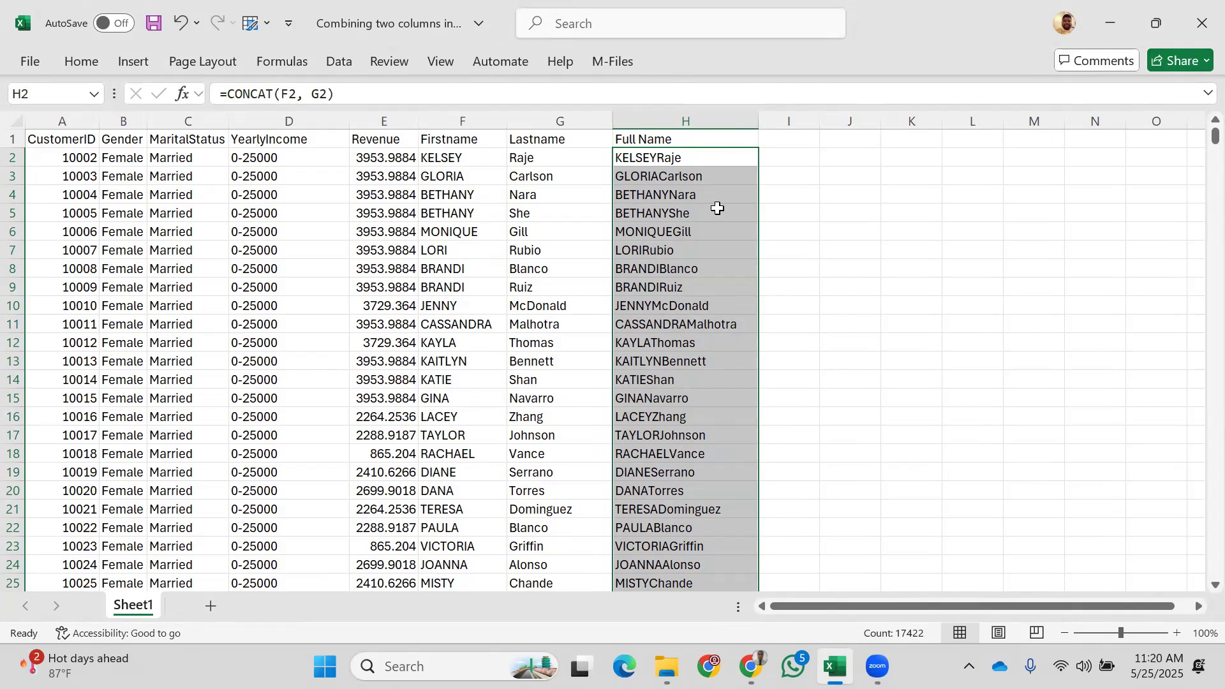
{"action": "scroll", "coordinate": [662, 366], "scroll_direction": "down", "scroll_amount": 1}
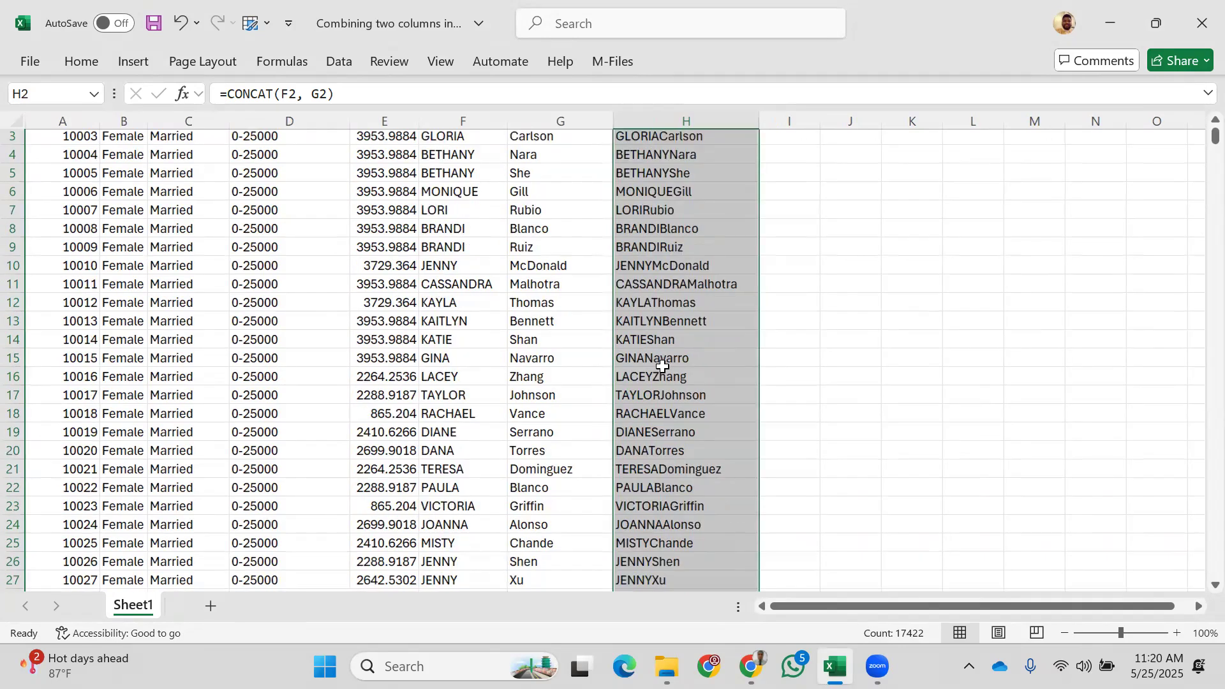
{"action": "scroll", "coordinate": [663, 366], "scroll_direction": "down", "scroll_amount": 13}
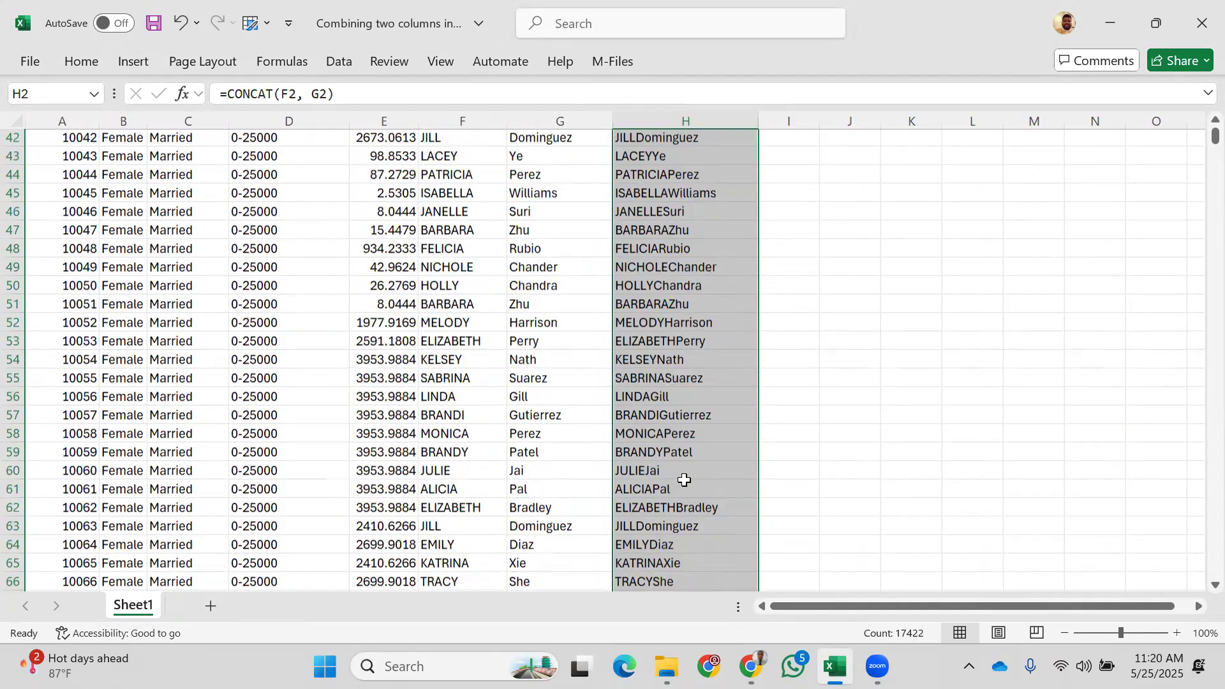
{"action": "scroll", "coordinate": [651, 489], "scroll_direction": "down", "scroll_amount": 1}
{"action": "scroll", "coordinate": [689, 566], "scroll_direction": "down", "scroll_amount": 3}
{"action": "scroll", "coordinate": [690, 566], "scroll_direction": "up", "scroll_amount": 9}
{"action": "scroll", "coordinate": [691, 565], "scroll_direction": "up", "scroll_amount": 9}
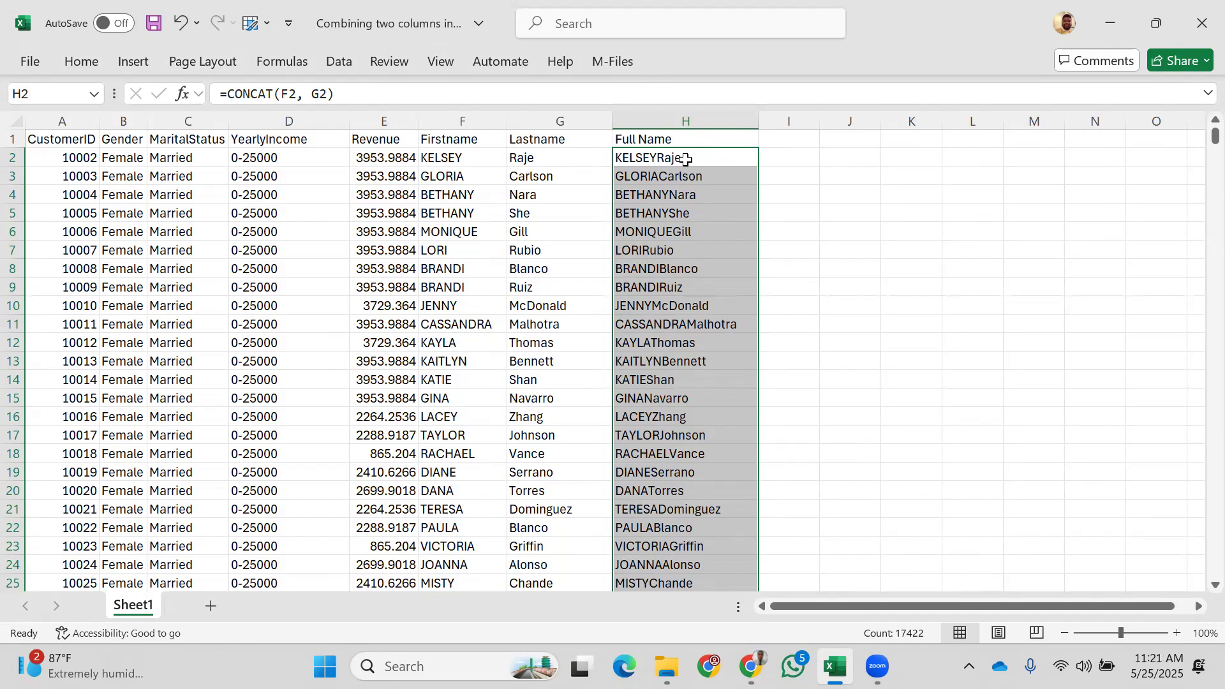
Step: Change H2 to =CONCAT(F2," ",G2) for a space between names and fill it down column H
{"action": "left_click", "coordinate": [649, 159]}
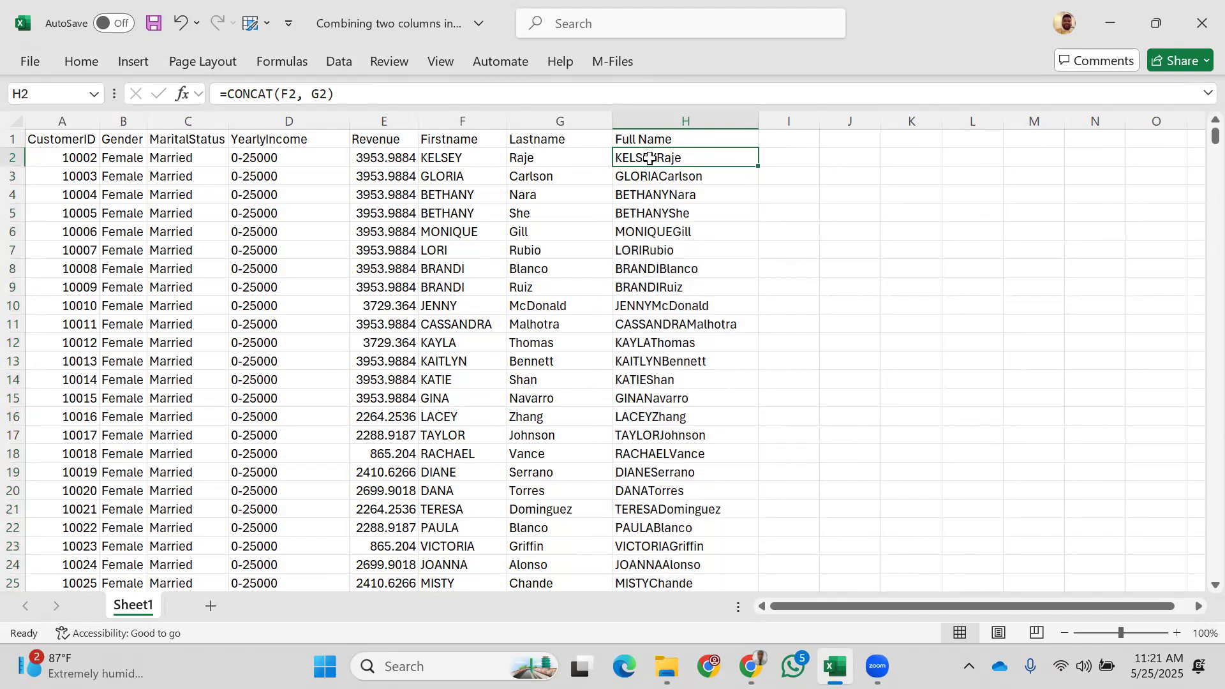
{"action": "double_click", "coordinate": [650, 158]}
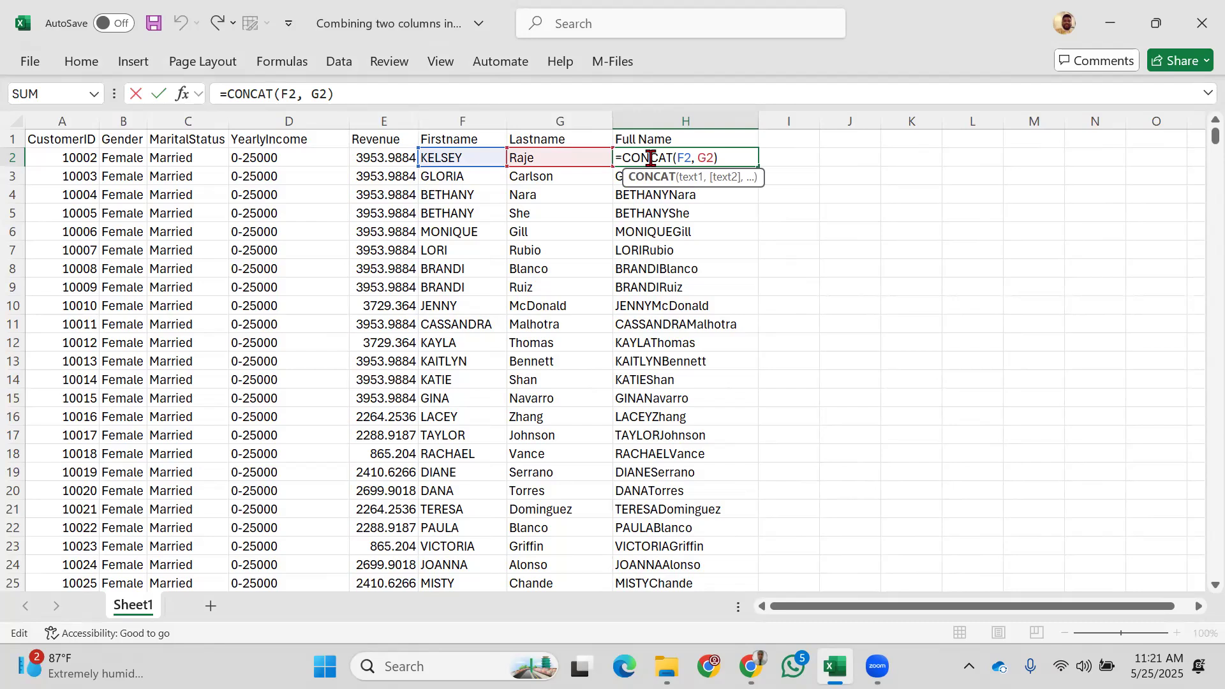
{"action": "left_click", "coordinate": [695, 160]}
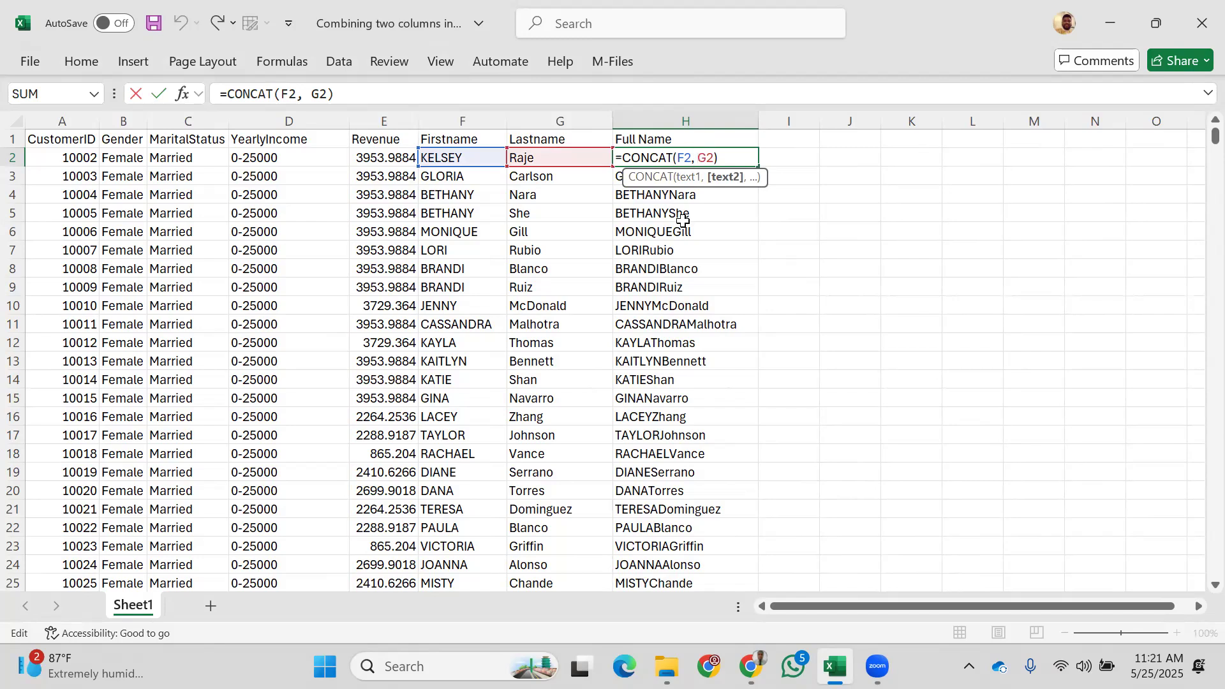
{"action": "type", "text": "\""}
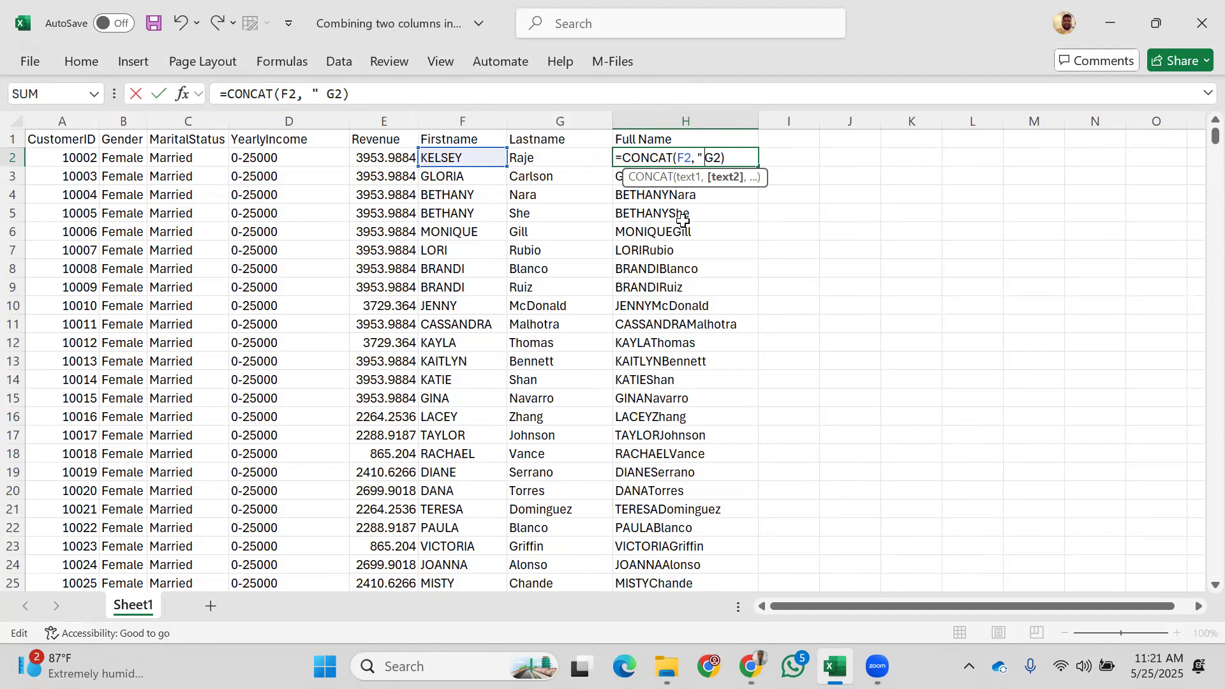
{"action": "type", "text": " \","}
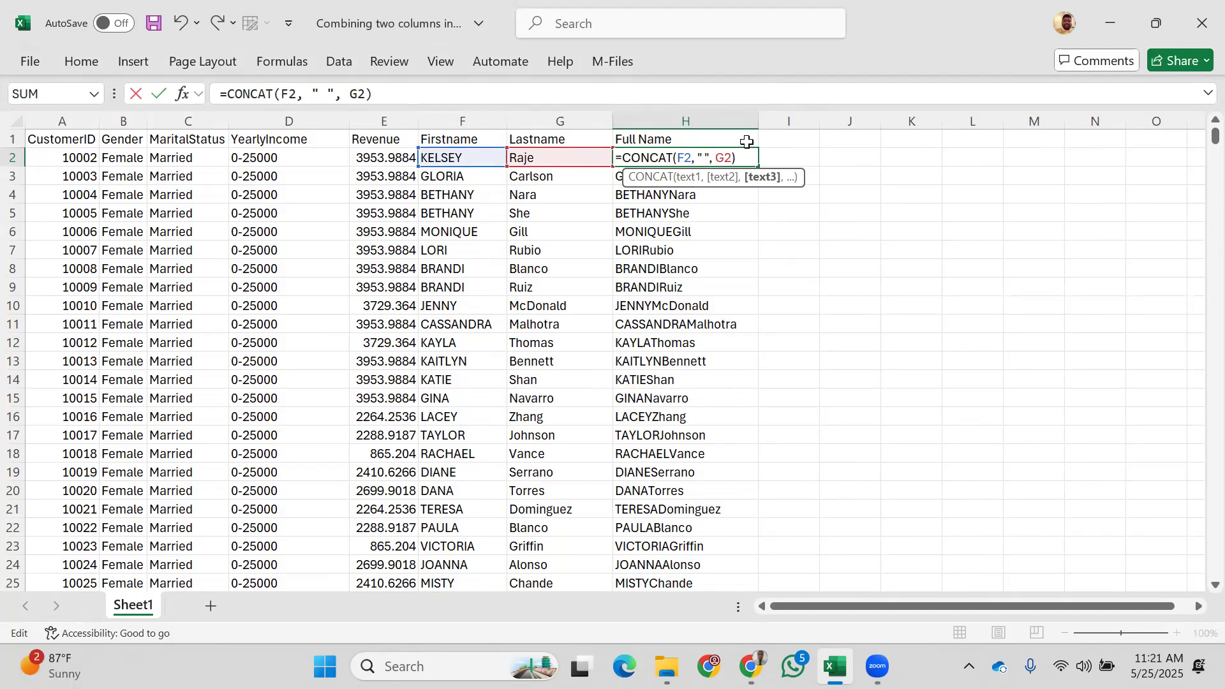
{"action": "key", "text": "Return"}
{"action": "left_click", "coordinate": [706, 159]}
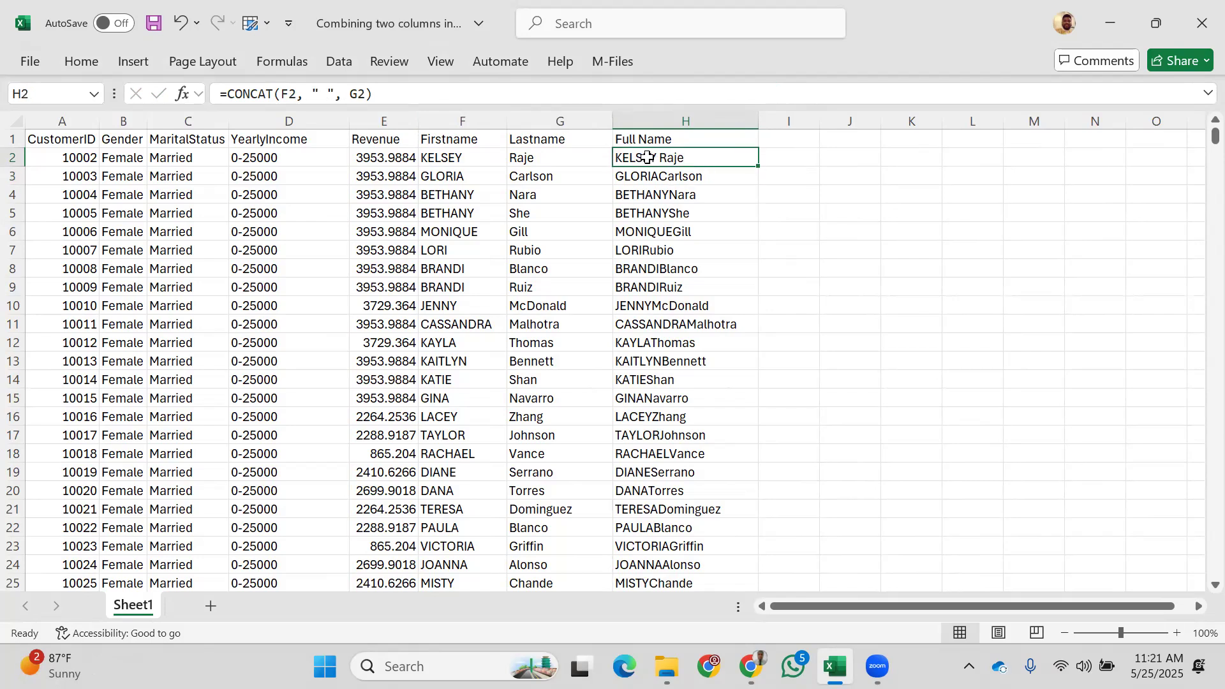
{"action": "double_click", "coordinate": [761, 166]}
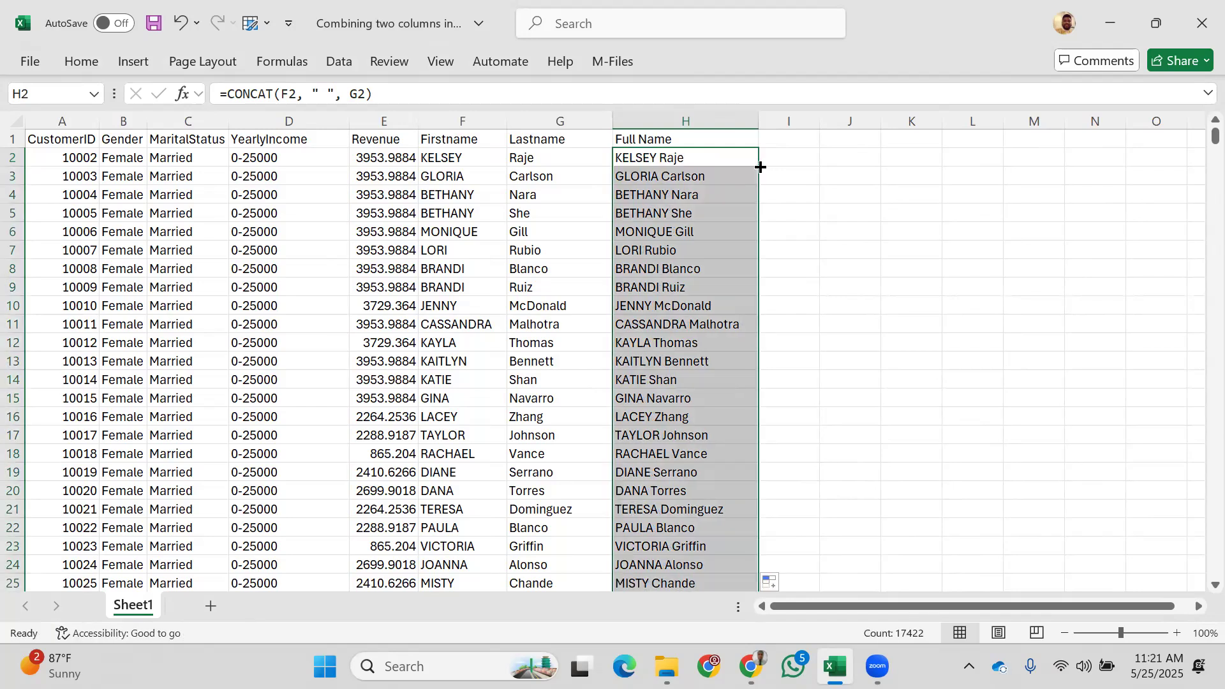
{"action": "scroll", "coordinate": [789, 319], "scroll_direction": "down", "scroll_amount": 20}
{"action": "scroll", "coordinate": [790, 319], "scroll_direction": "up", "scroll_amount": 20}
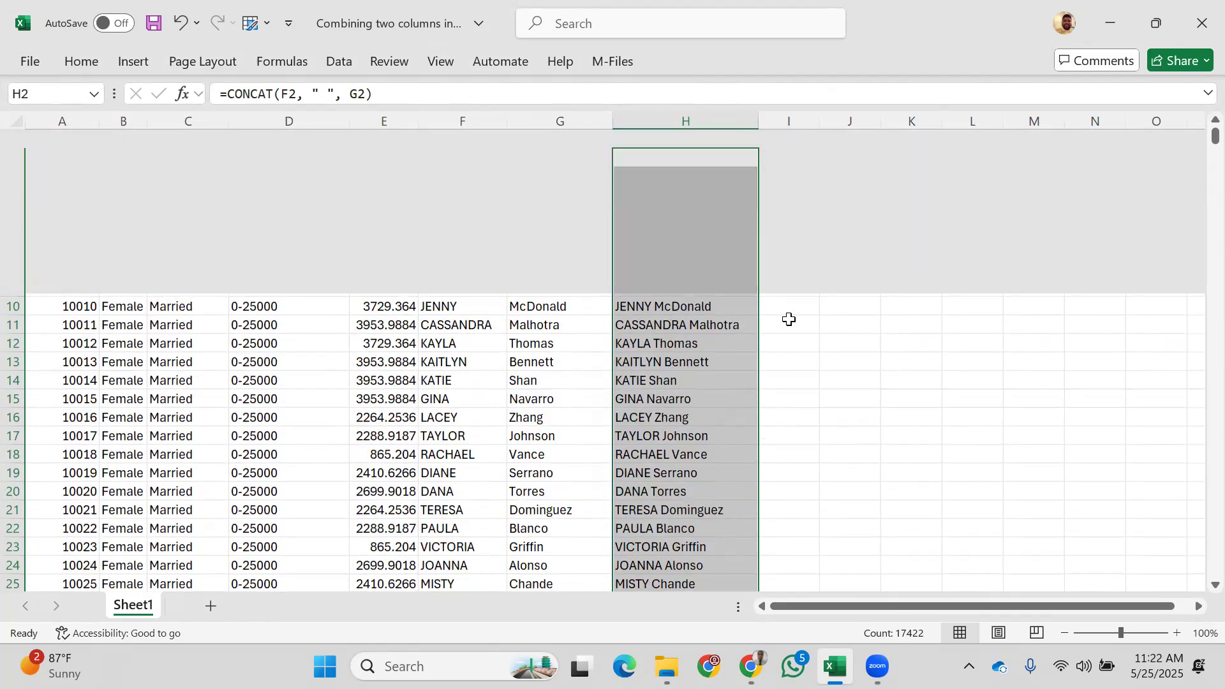
{"action": "scroll", "coordinate": [790, 319], "scroll_direction": "down", "scroll_amount": 6}
{"action": "scroll", "coordinate": [788, 363], "scroll_direction": "up", "scroll_amount": 6}
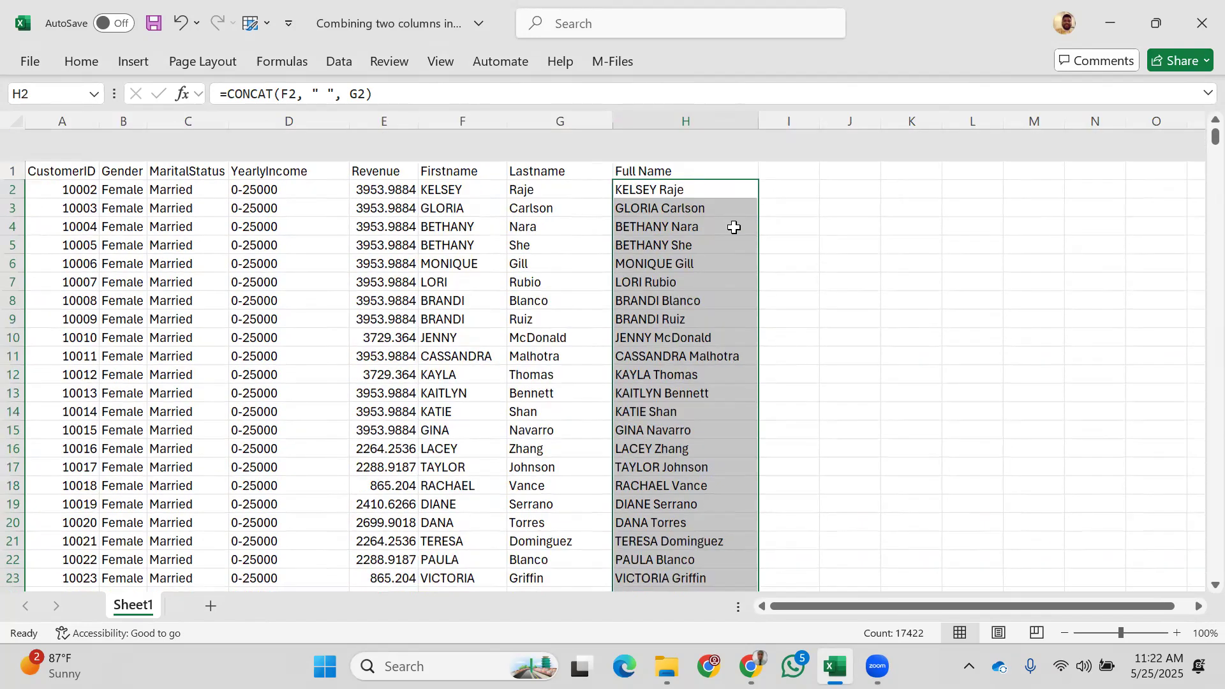
{"action": "scroll", "coordinate": [760, 342], "scroll_direction": "down", "scroll_amount": 1}
{"action": "scroll", "coordinate": [760, 342], "scroll_direction": "down", "scroll_amount": 14}
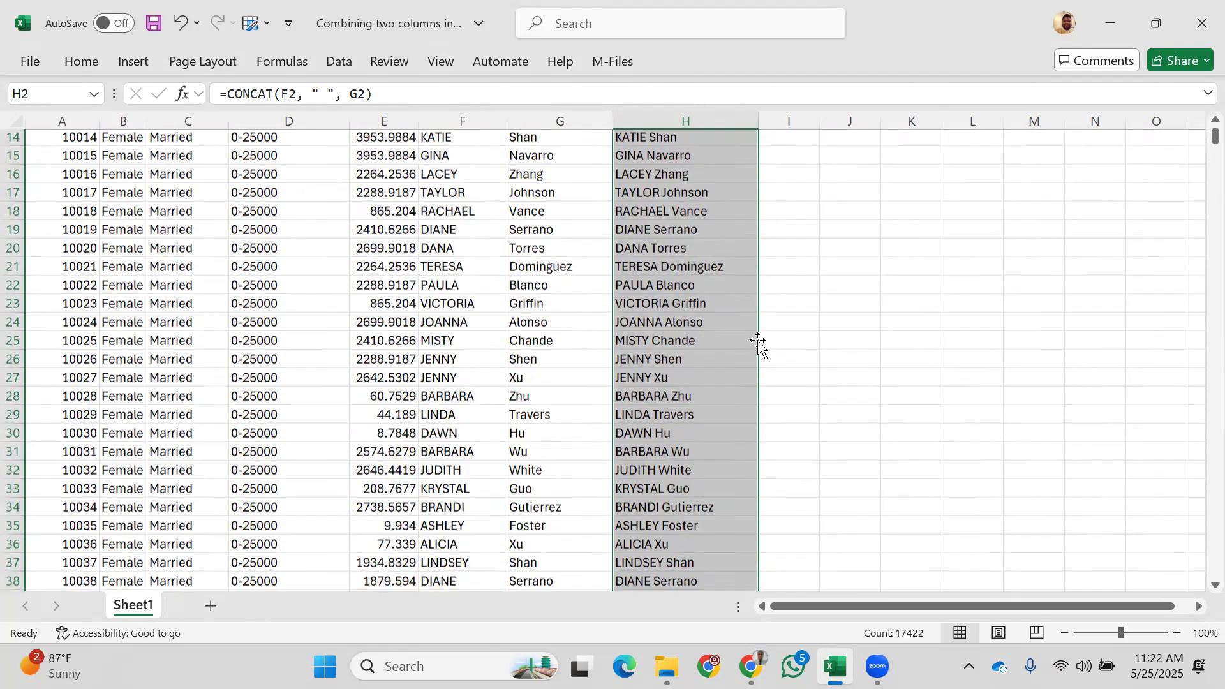
{"action": "scroll", "coordinate": [759, 342], "scroll_direction": "up", "scroll_amount": 15}
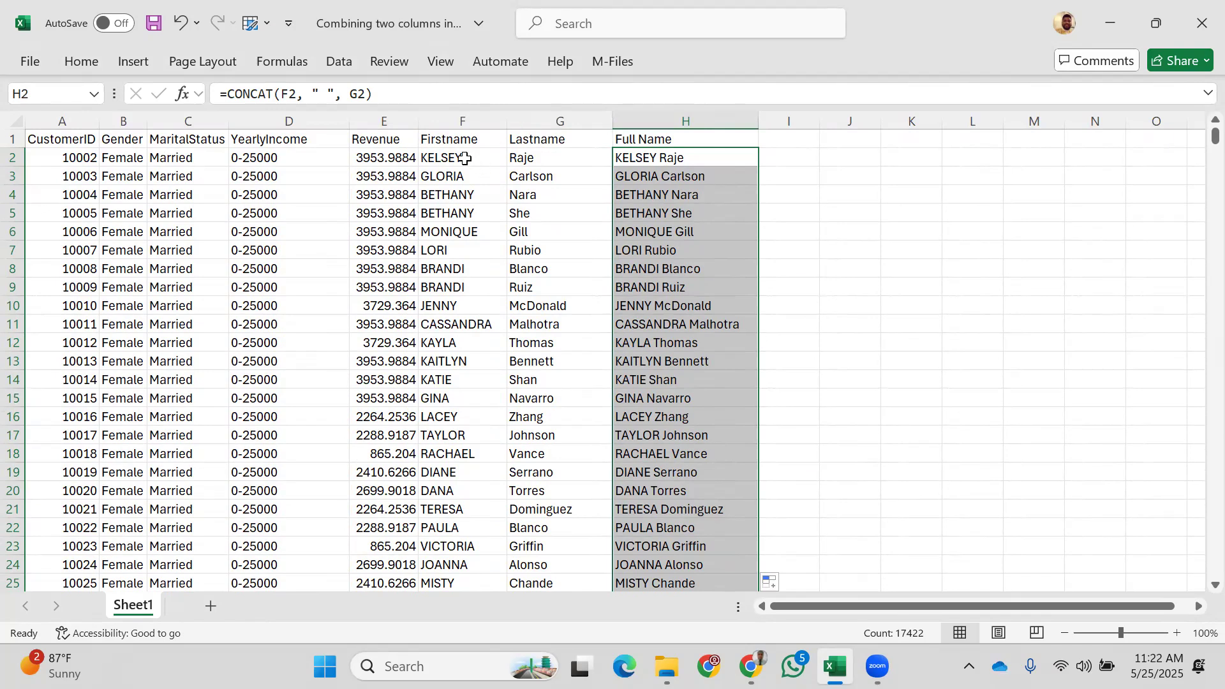
{"action": "left_click", "coordinate": [454, 121]}
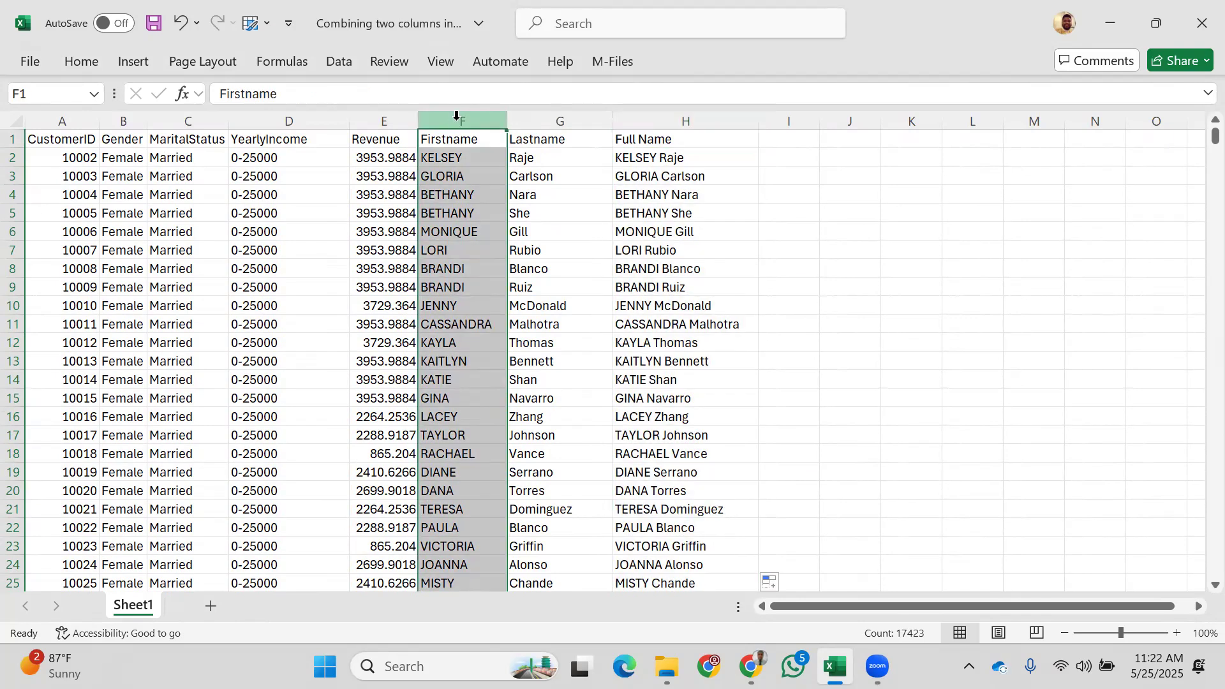
Step: Enter =LOWER(F2) in I2 to show the first name as kelsey
{"action": "left_click", "coordinate": [787, 160]}
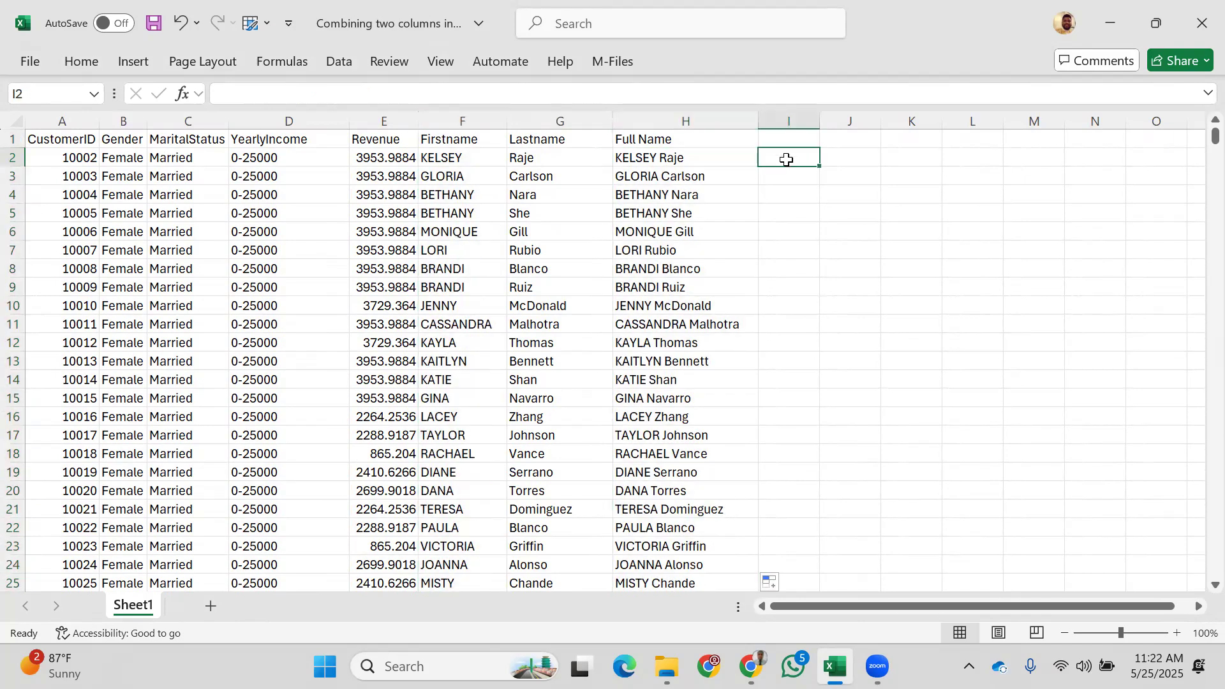
{"action": "type", "text": "=lower"}
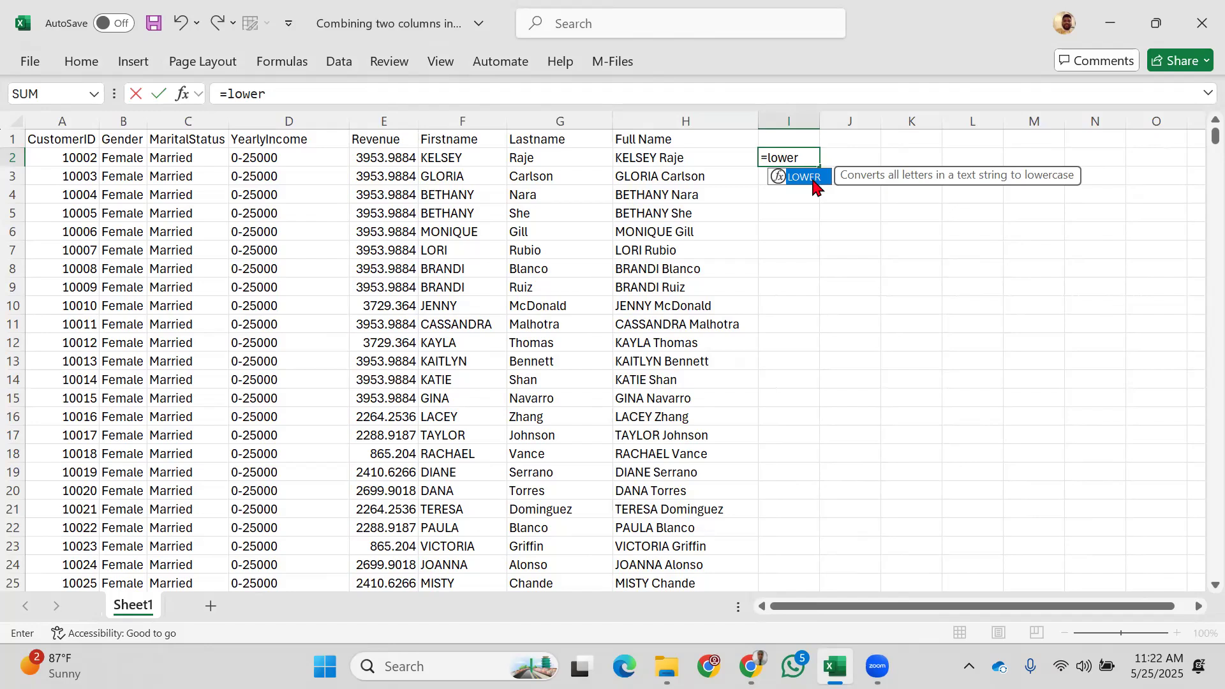
{"action": "double_click", "coordinate": [813, 178]}
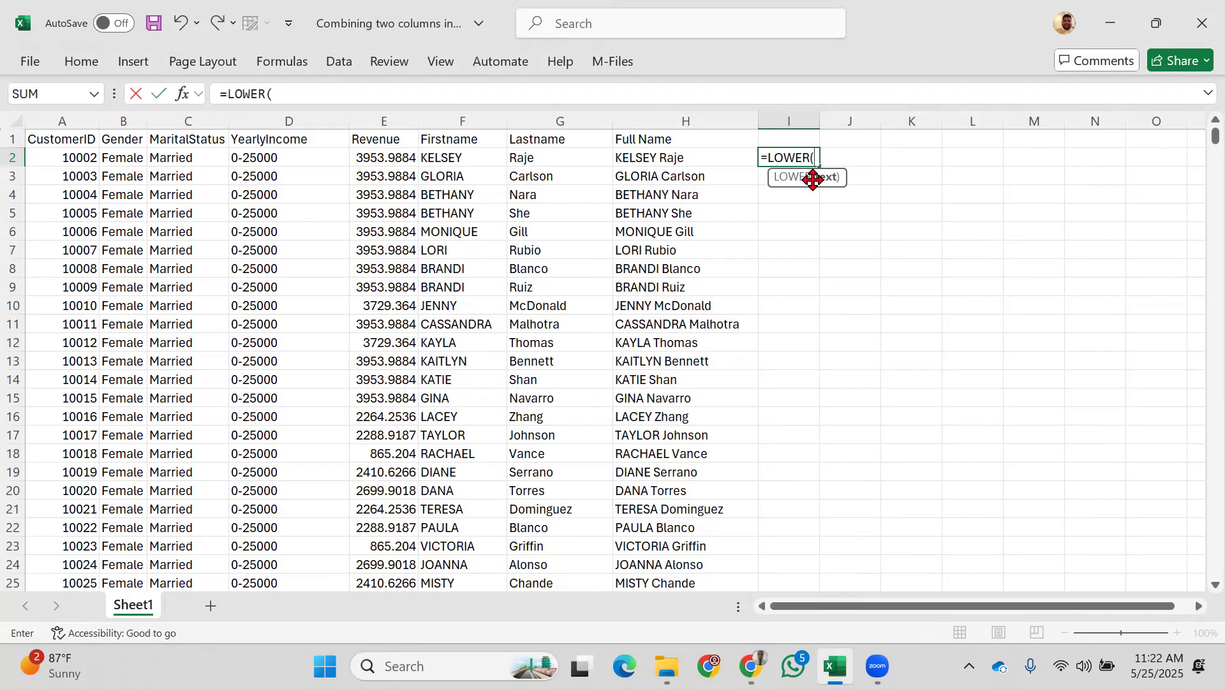
{"action": "left_click", "coordinate": [471, 164]}
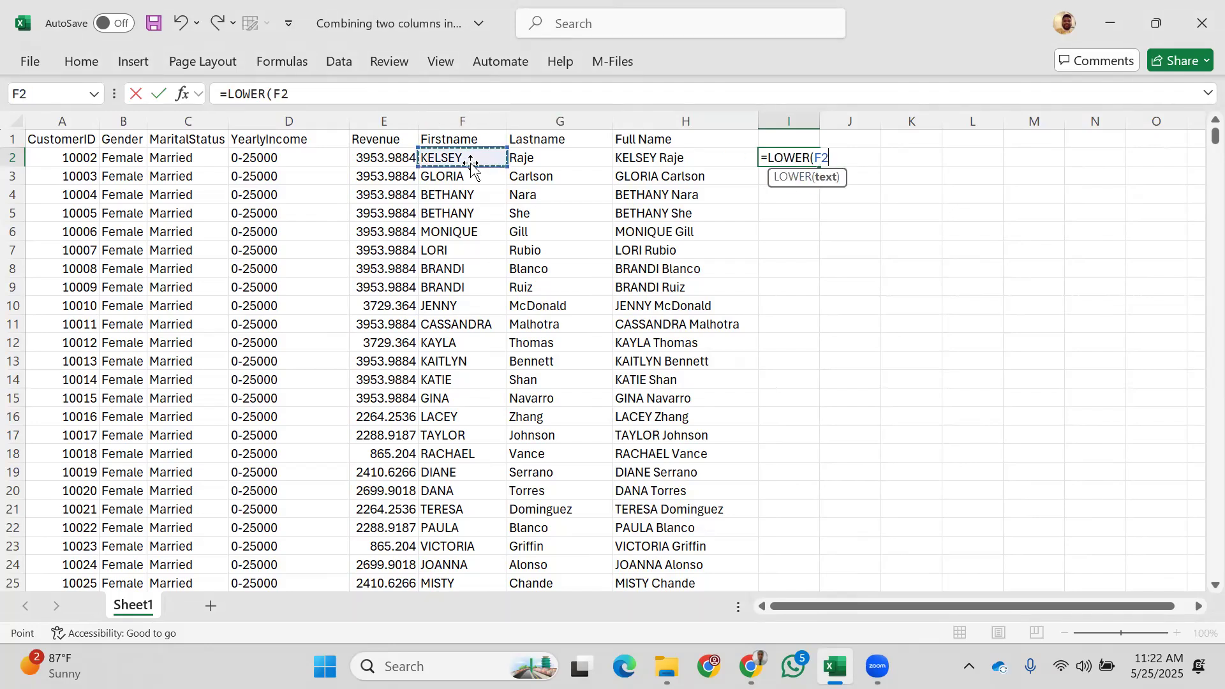
{"action": "type", "text": ")"}
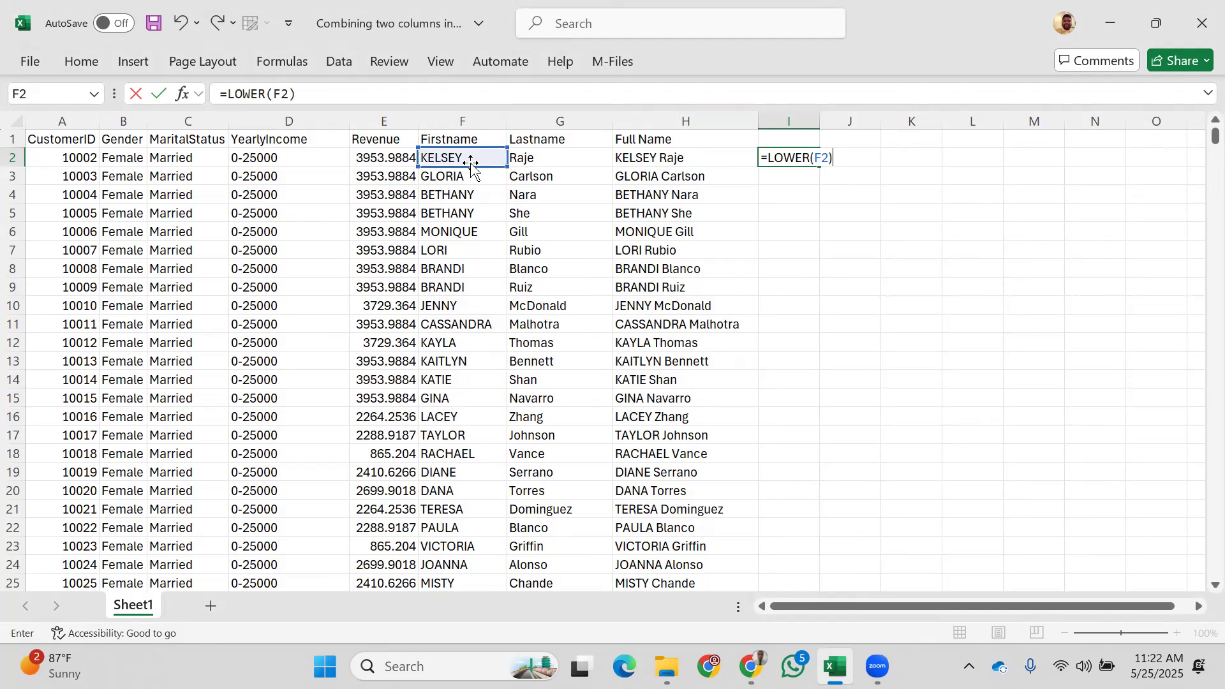
{"action": "key", "text": "Return"}
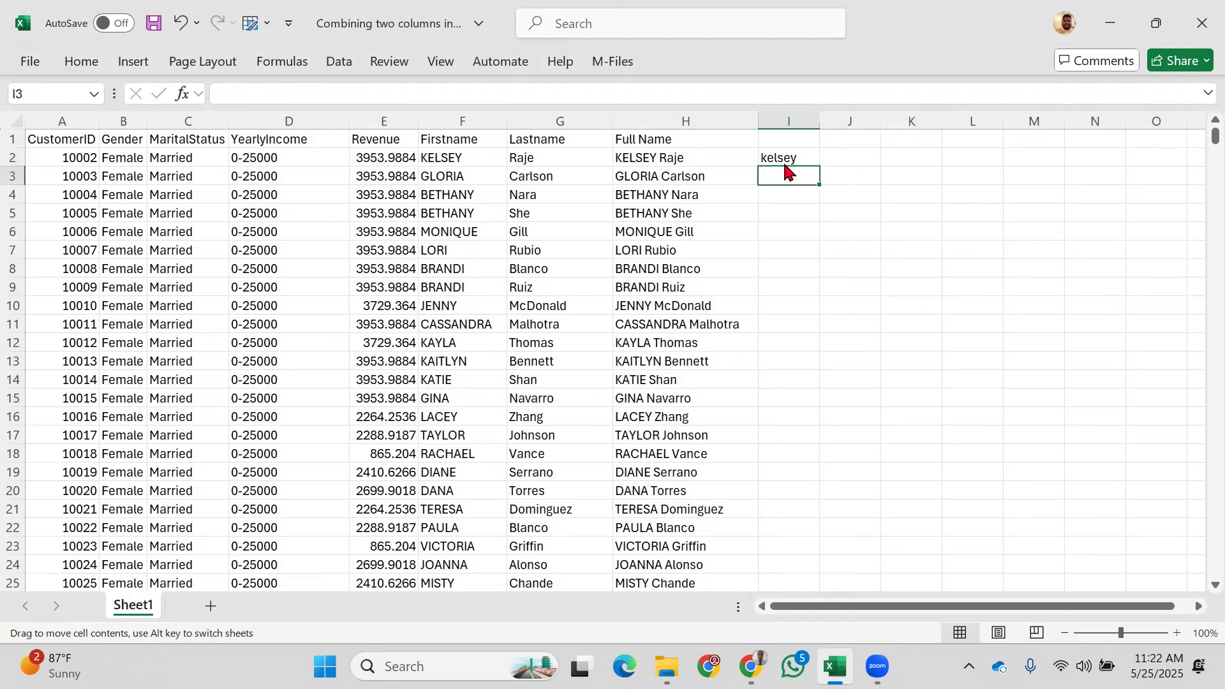
Step: Replace the lowercase test in I2 with =UPPER(G2), showing RAJE
{"action": "left_click", "coordinate": [785, 159]}
{"action": "key", "text": "BackSpace"}
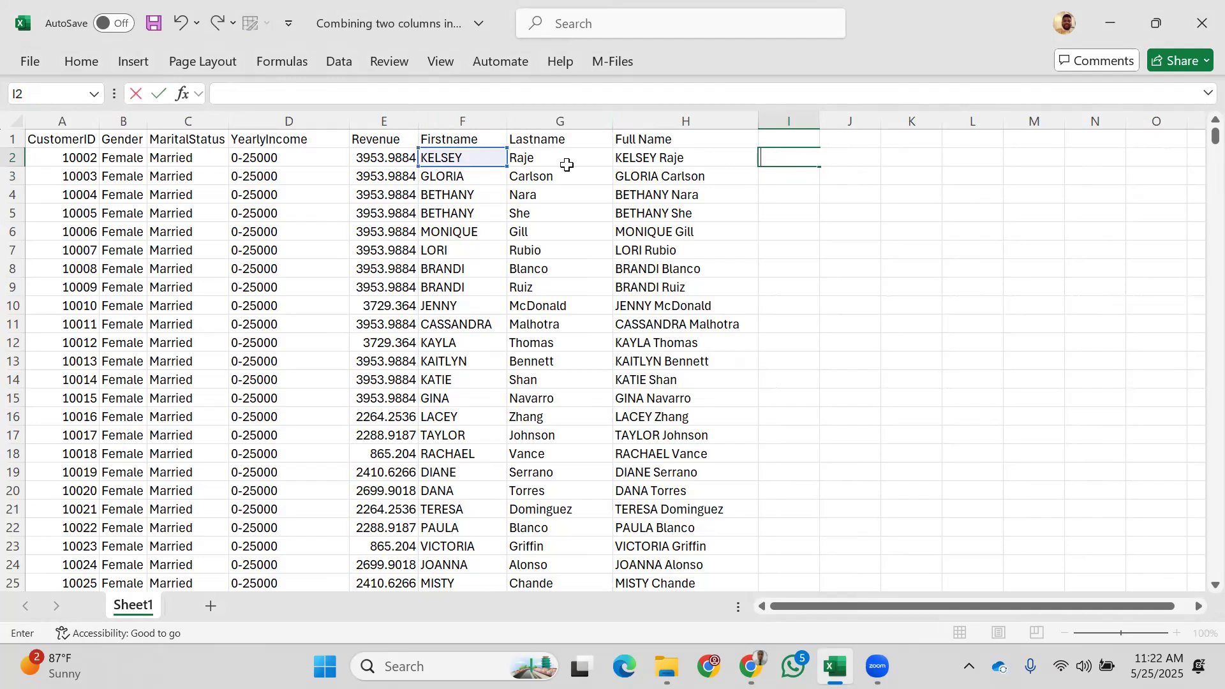
{"action": "left_click", "coordinate": [544, 158]}
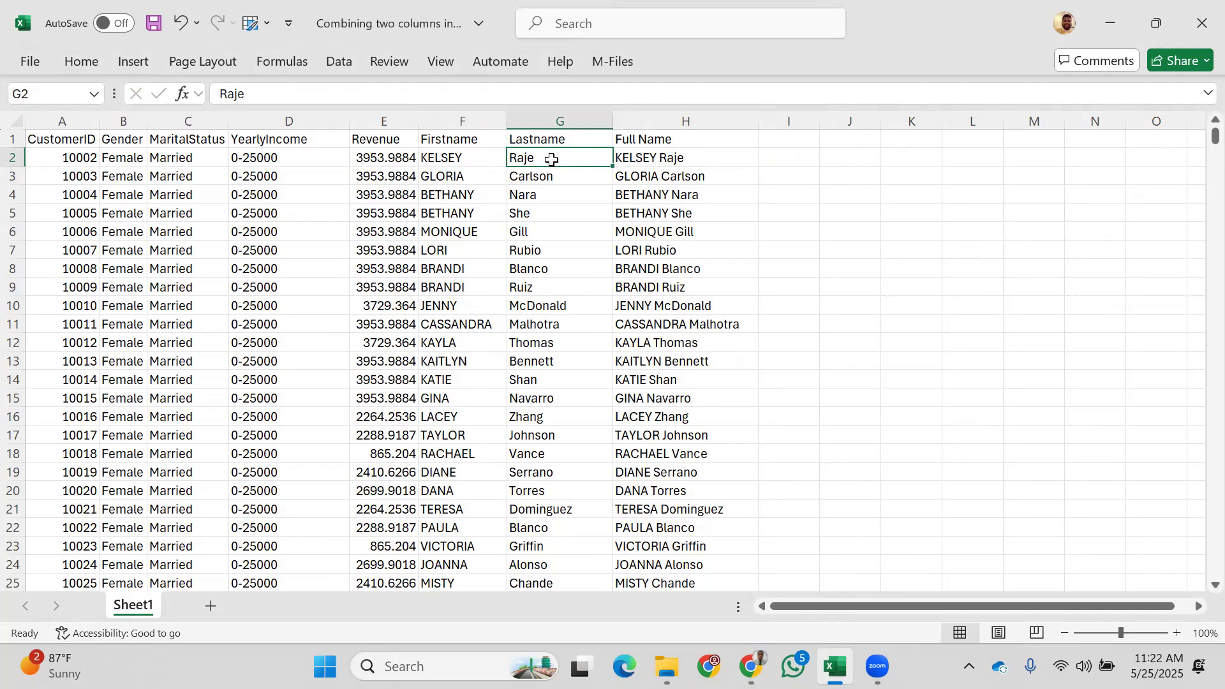
{"action": "left_click", "coordinate": [795, 154]}
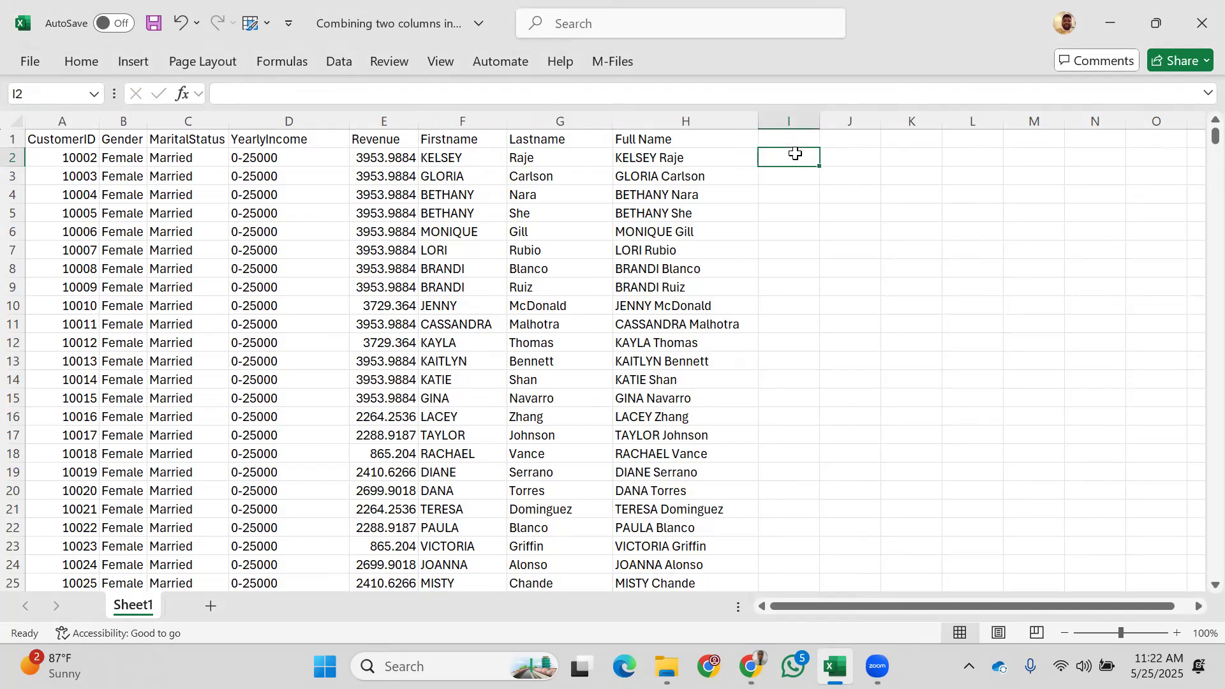
{"action": "type", "text": "=upper"}
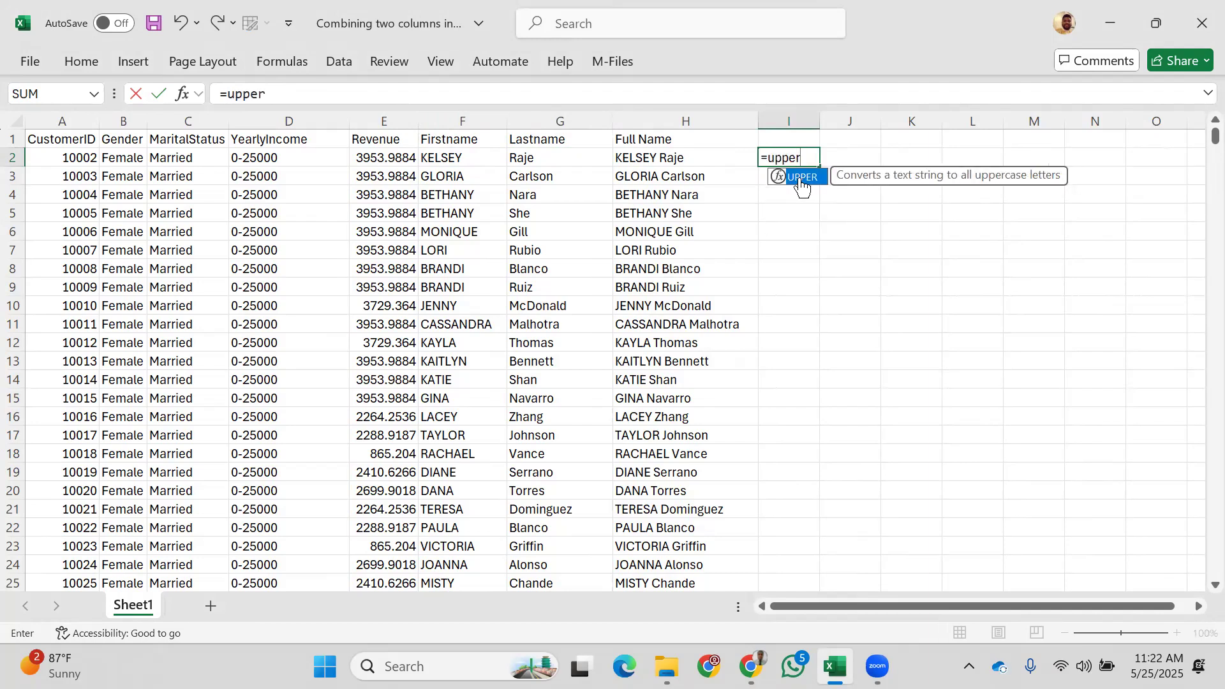
{"action": "double_click", "coordinate": [802, 179]}
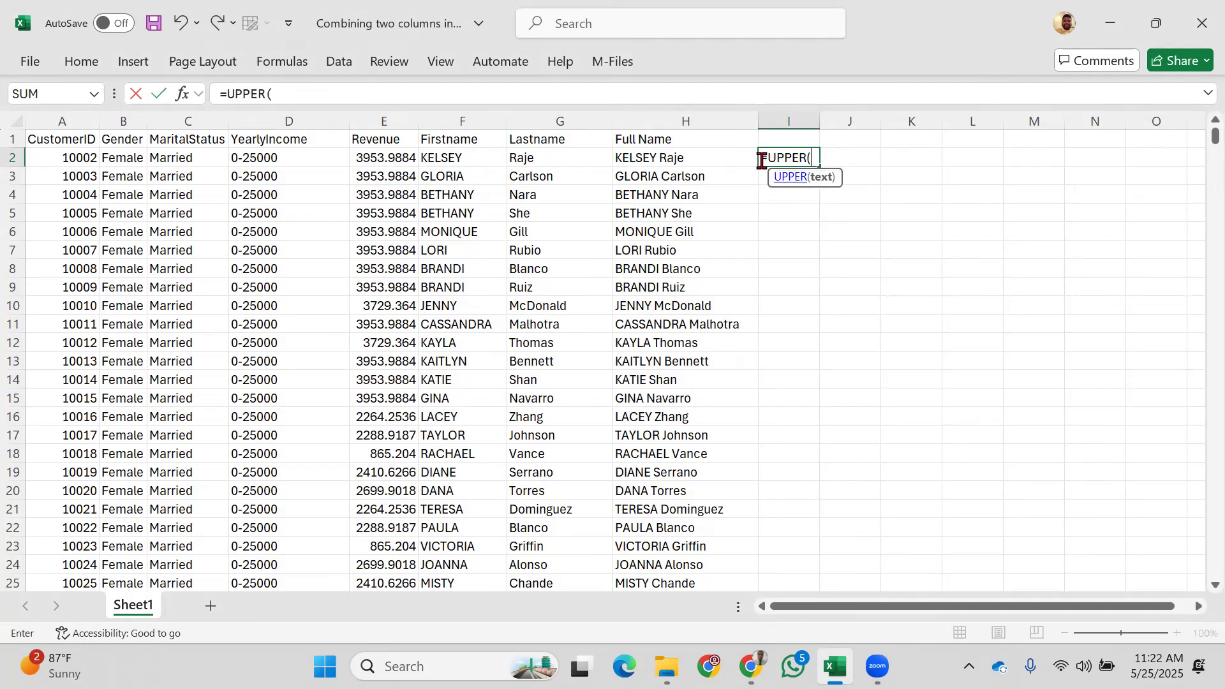
{"action": "left_click", "coordinate": [536, 159]}
{"action": "type", "text": ")"}
{"action": "key", "text": "Return"}
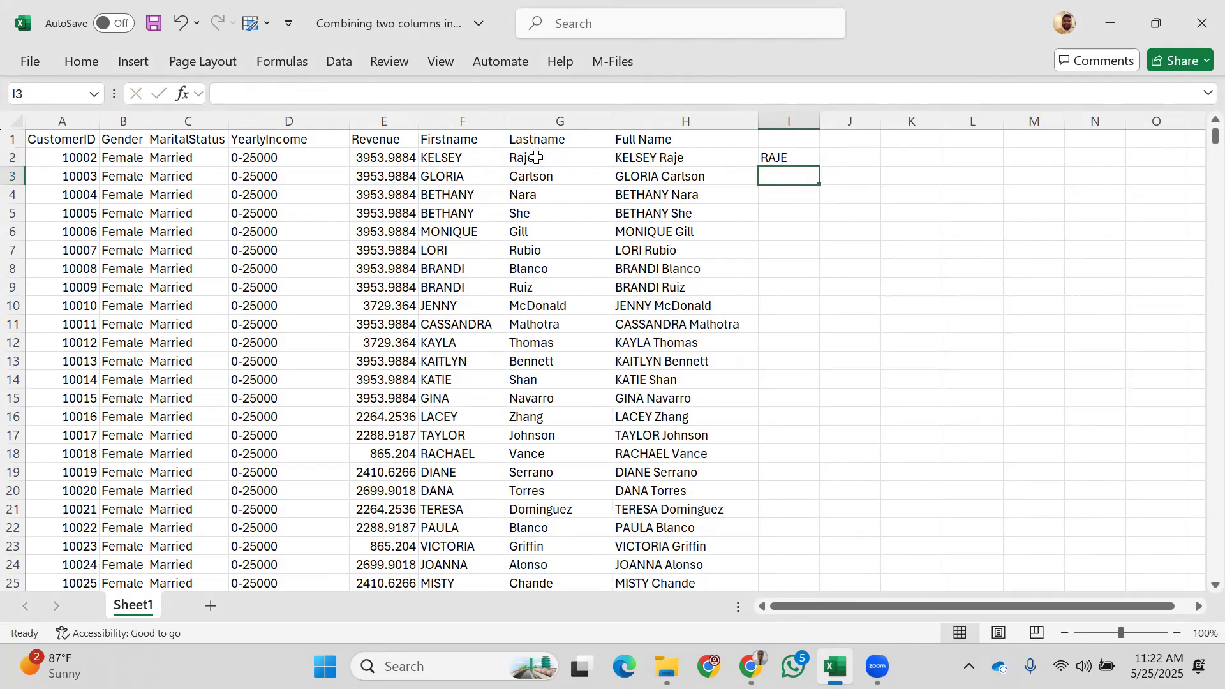
Step: Clear the uppercase test result from I2
{"action": "left_click", "coordinate": [789, 160]}
{"action": "key", "text": "BackSpace"}
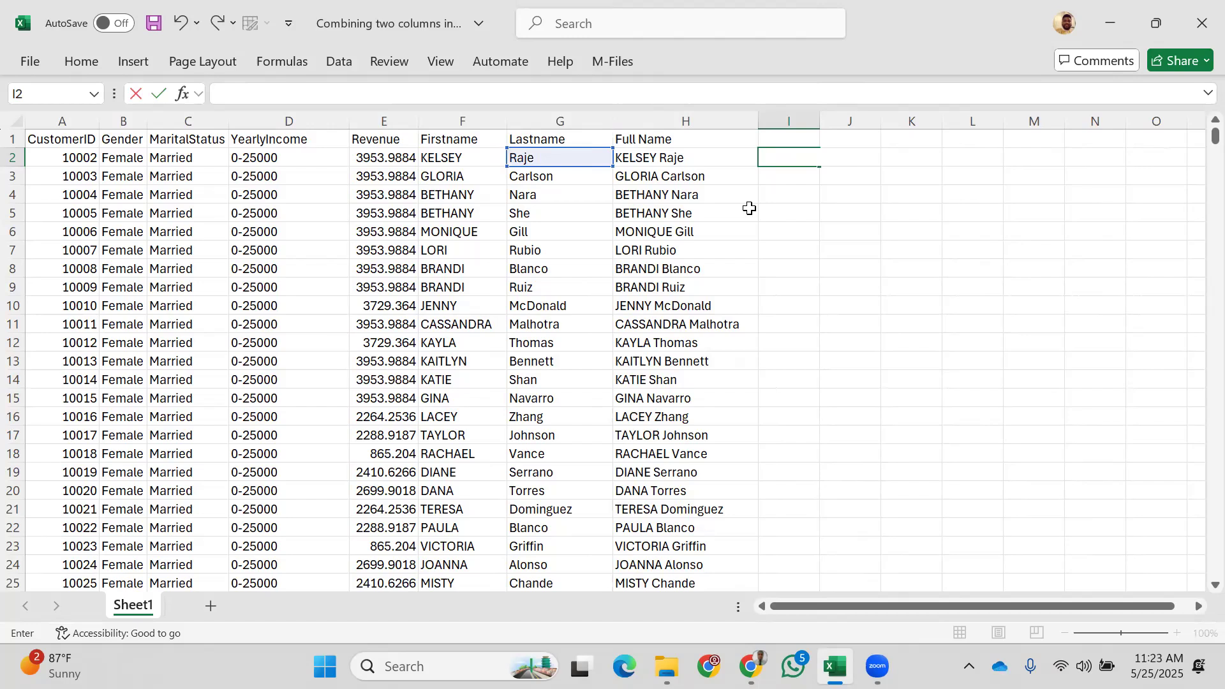
{"action": "left_click", "coordinate": [456, 161]}
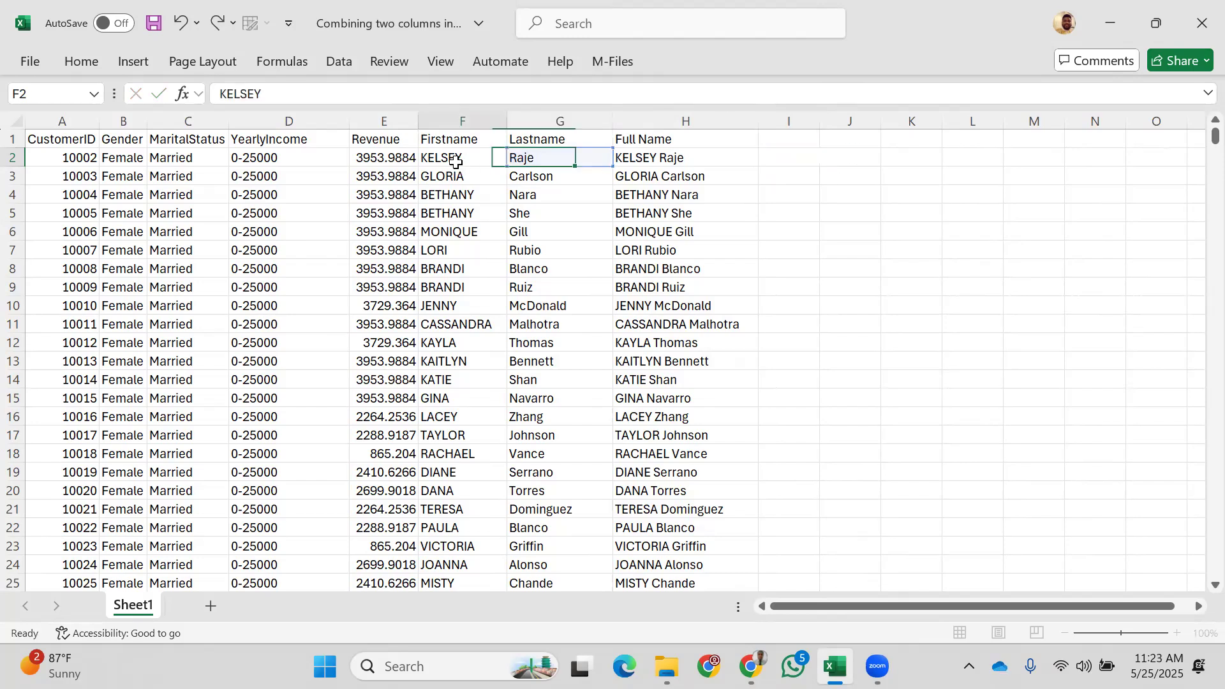
Step: Test =PROPER(F2) in I2, giving Kelsey, then clear I2 again
{"action": "left_click", "coordinate": [789, 159]}
{"action": "type", "text": "=pro"}
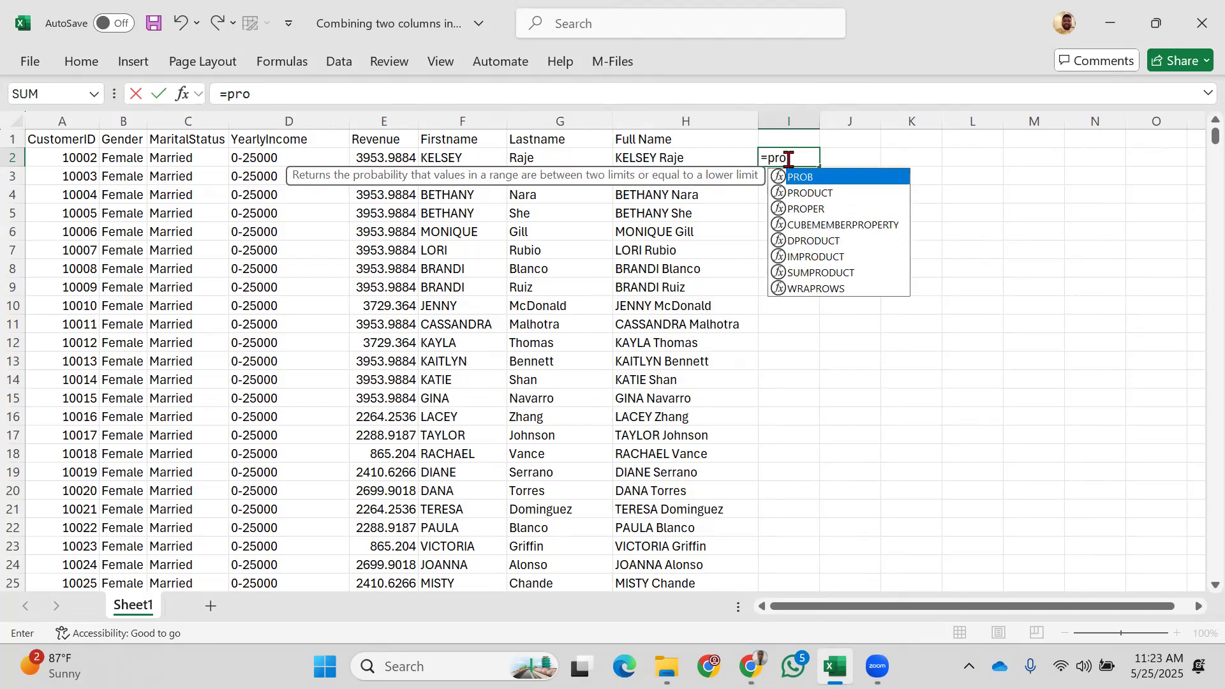
{"action": "type", "text": "p"}
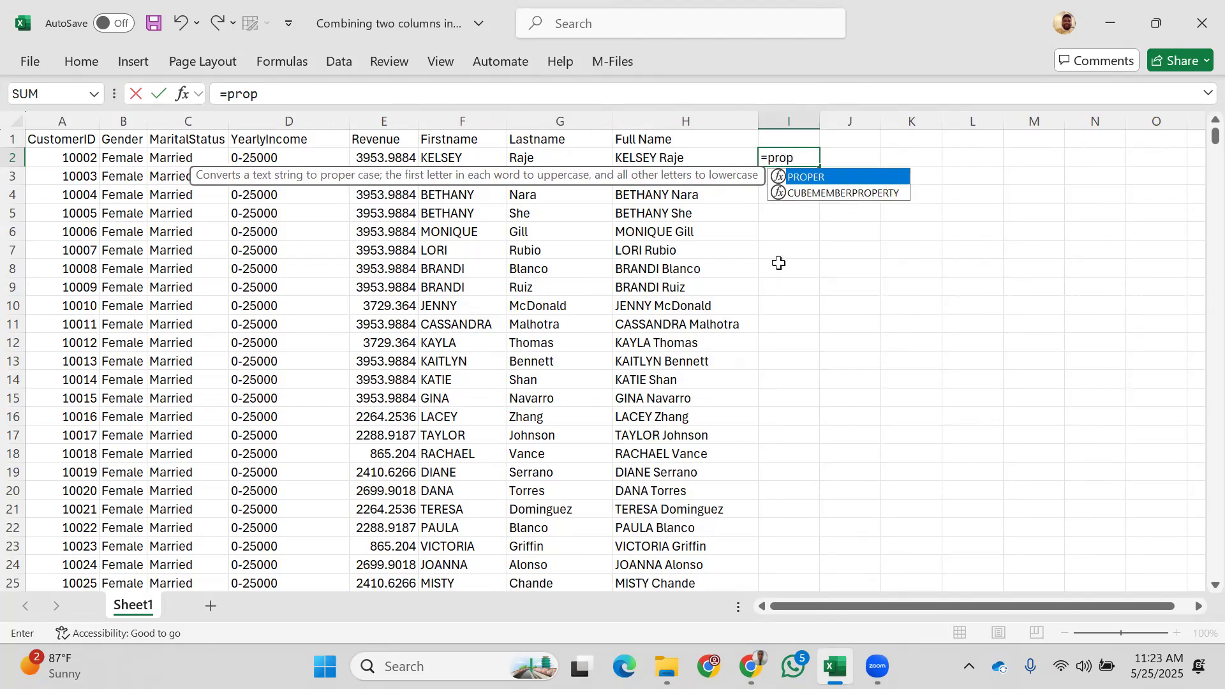
{"action": "double_click", "coordinate": [878, 179]}
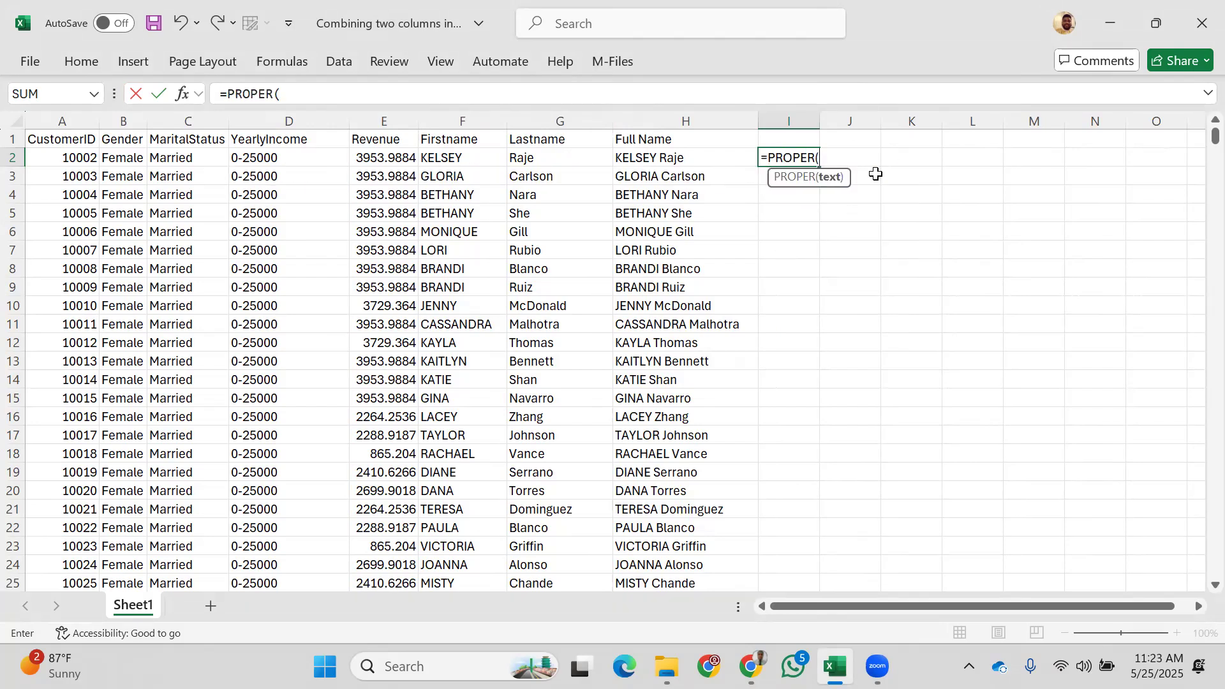
{"action": "left_click", "coordinate": [476, 157]}
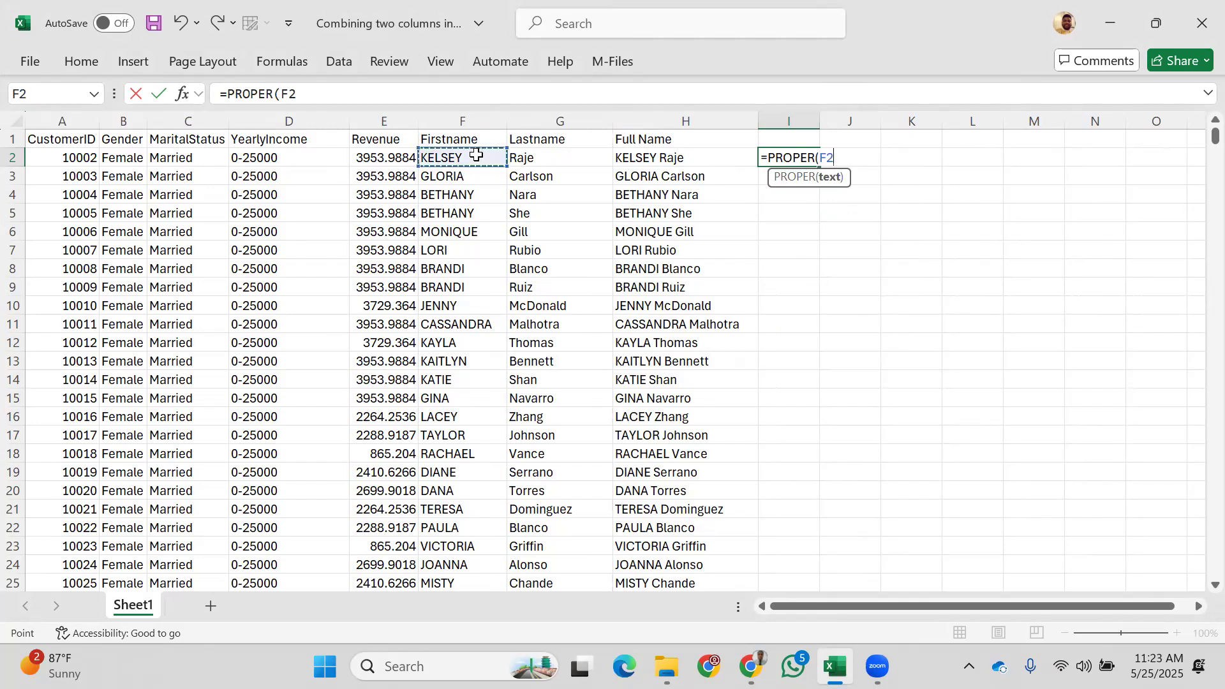
{"action": "type", "text": ")"}
{"action": "key", "text": "Return"}
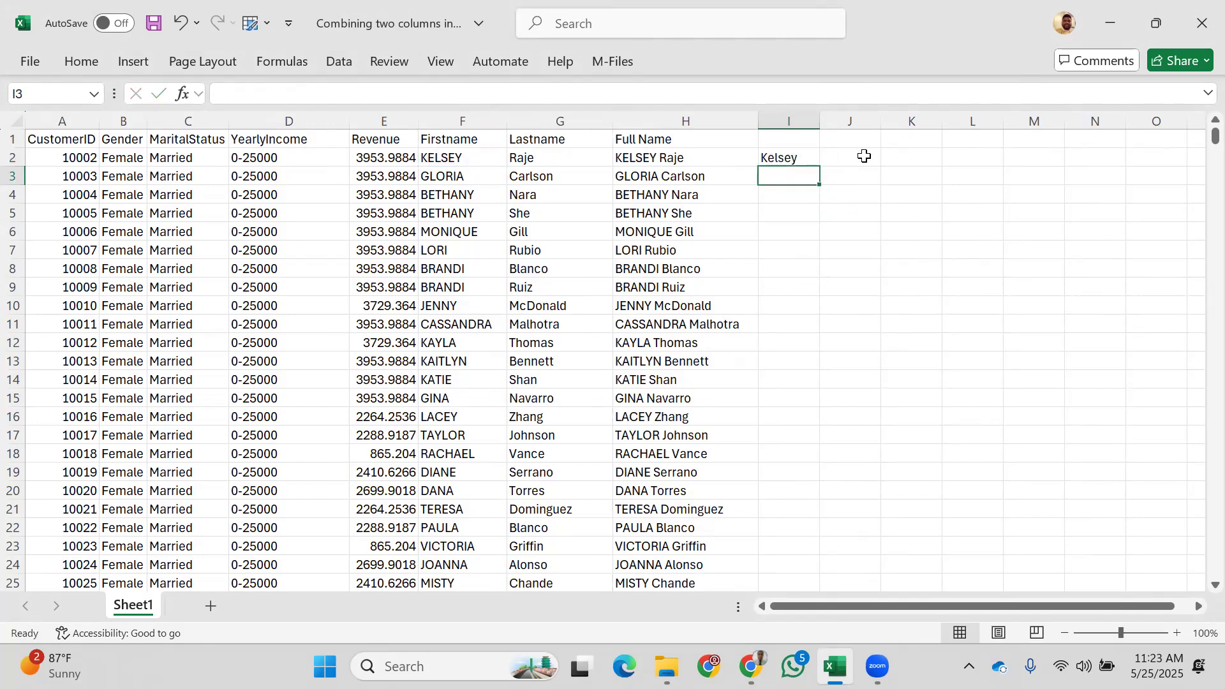
{"action": "left_click", "coordinate": [788, 155]}
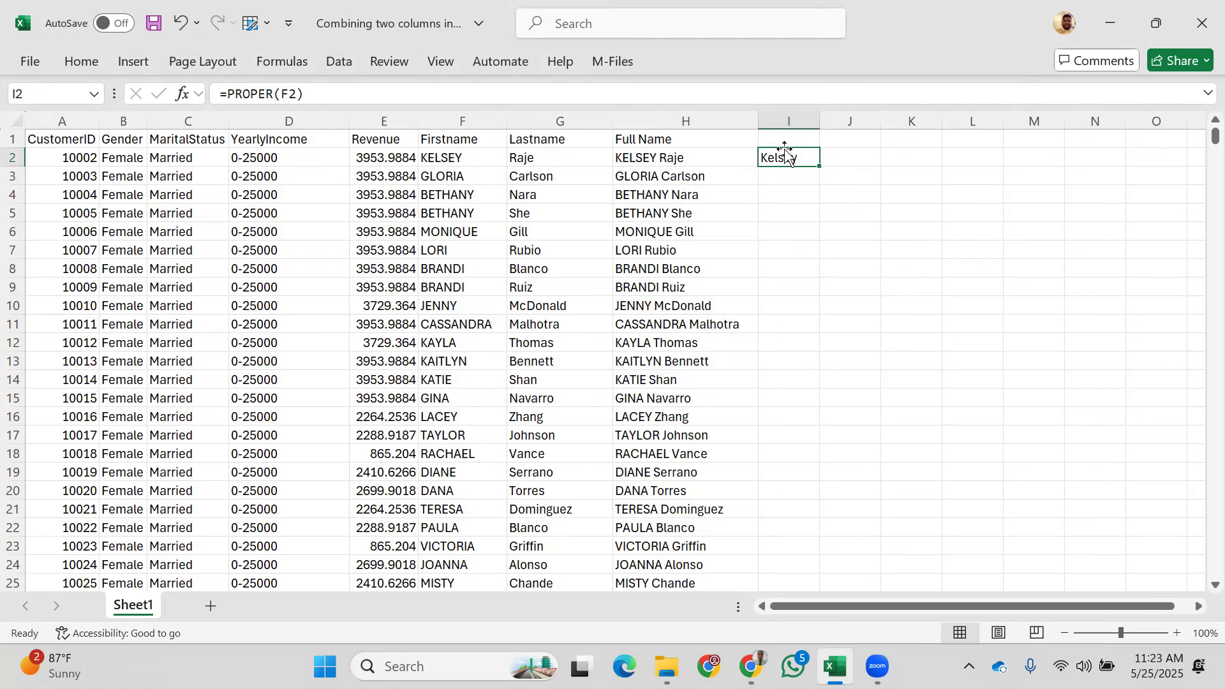
{"action": "key", "text": "BackSpace"}
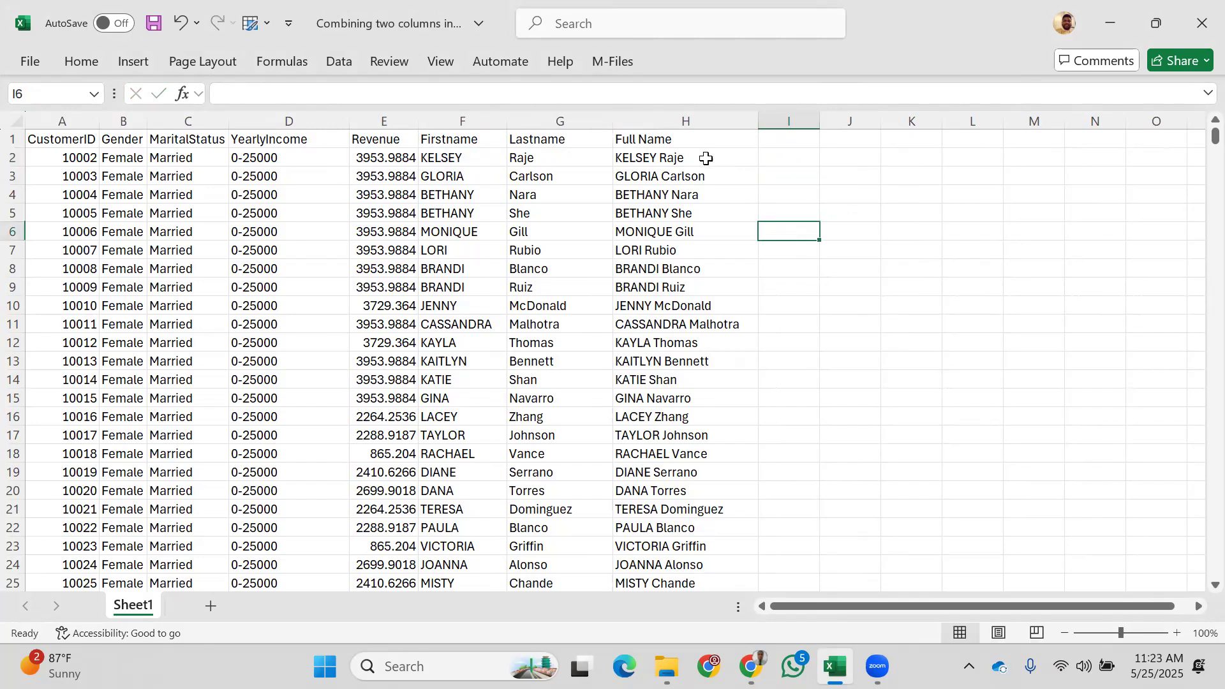
{"action": "left_click", "coordinate": [681, 155]}
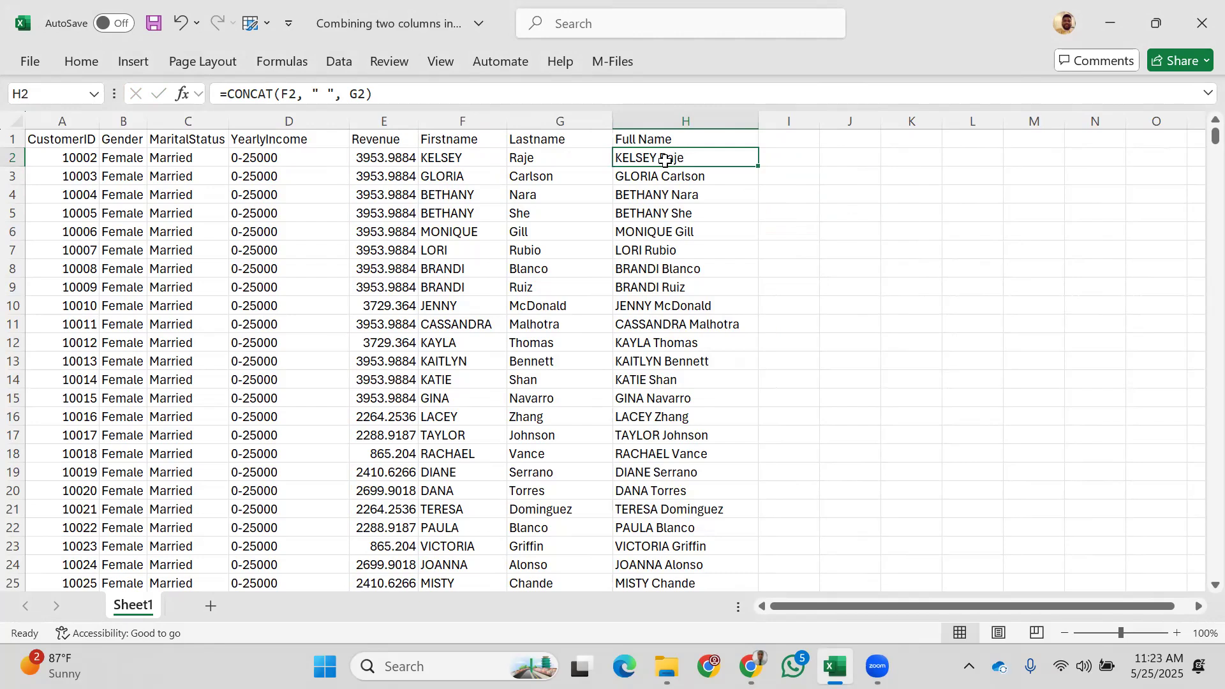
Step: Inspect H2's CONCAT formula, placing the cursor after the equals sign, and leave it unchanged
{"action": "double_click", "coordinate": [666, 160]}
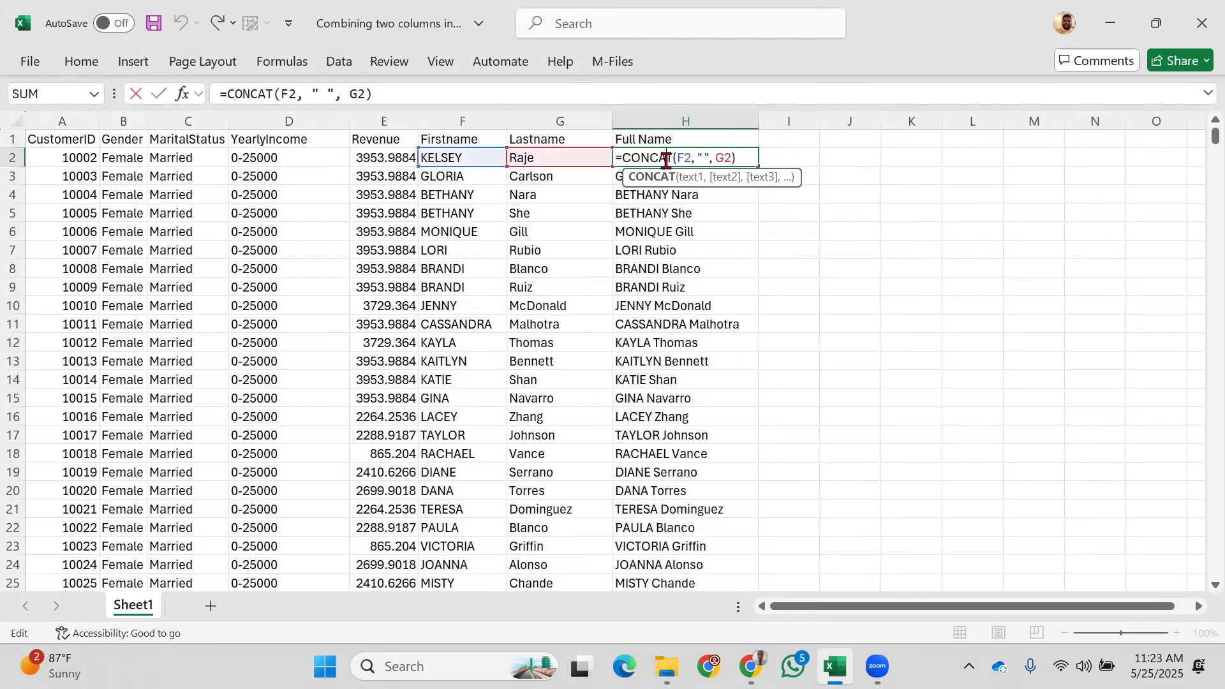
{"action": "left_click", "coordinate": [626, 158]}
{"action": "left_click_drag", "start_coordinate": [626, 157], "coordinate": [741, 160]}
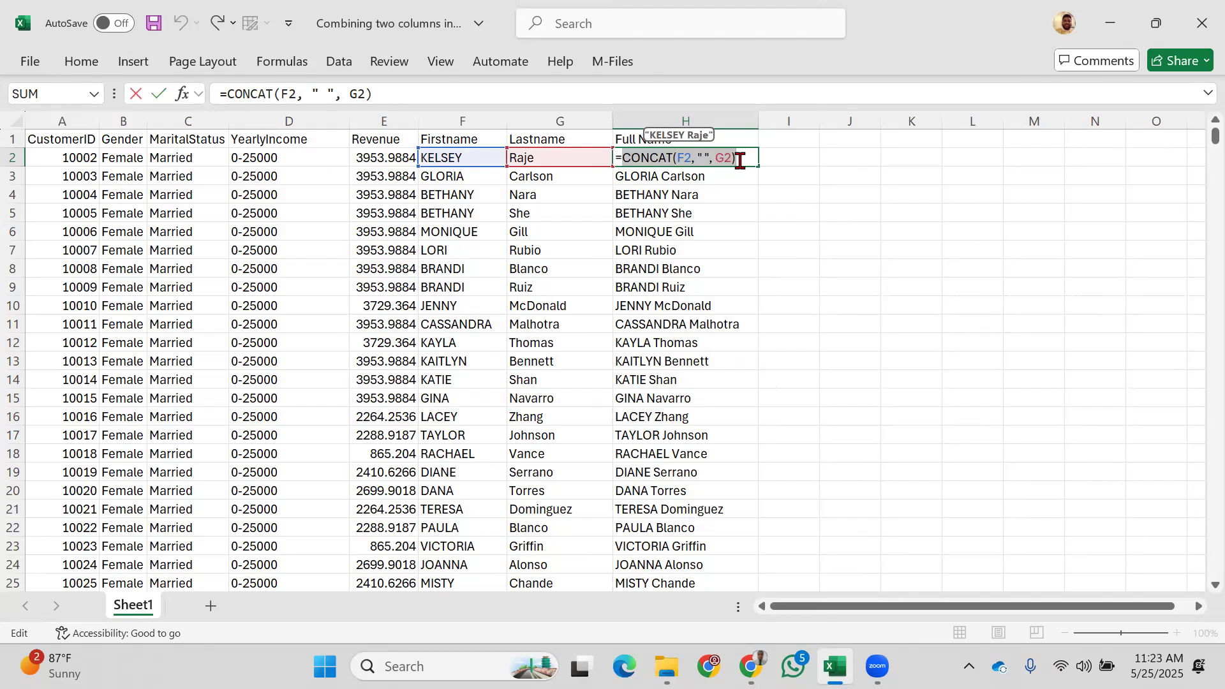
{"action": "left_click", "coordinate": [661, 158]}
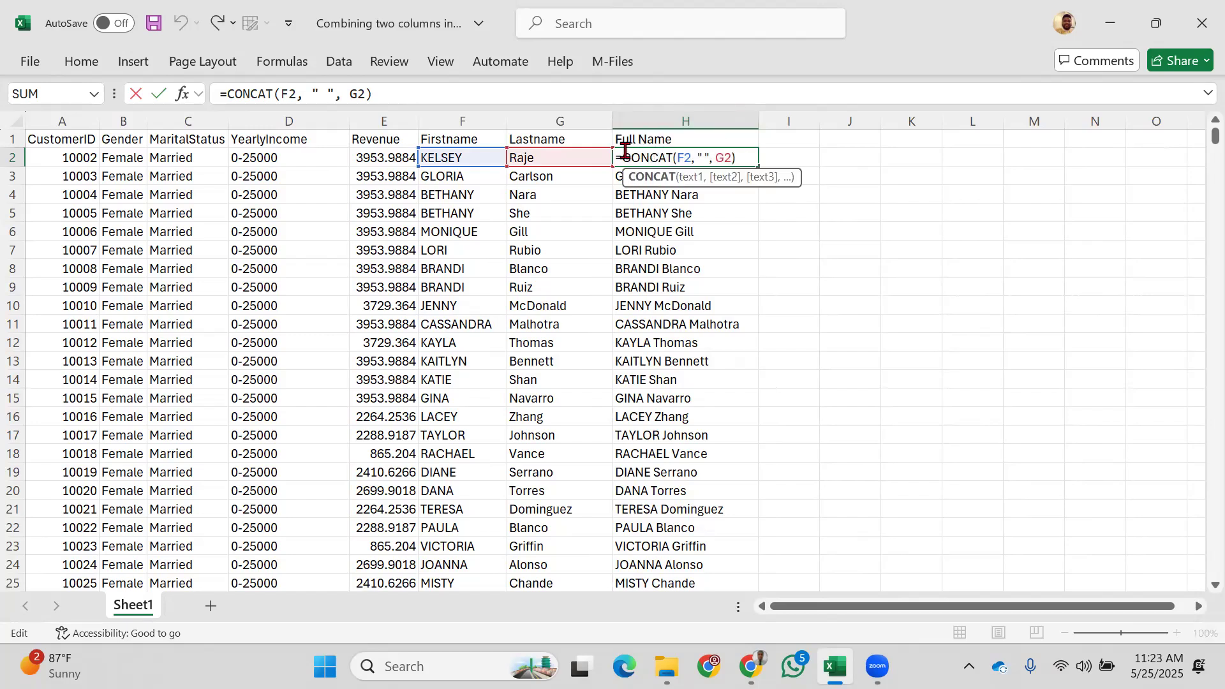
{"action": "left_click", "coordinate": [624, 154]}
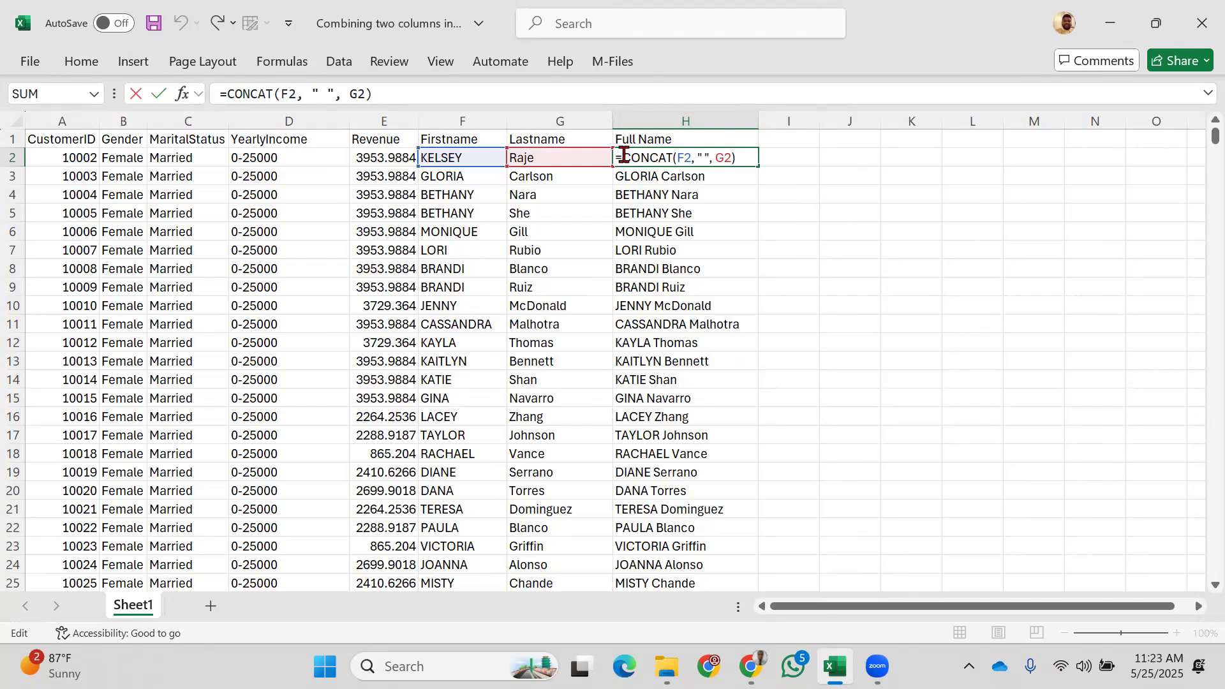
{"action": "key", "text": "Return"}
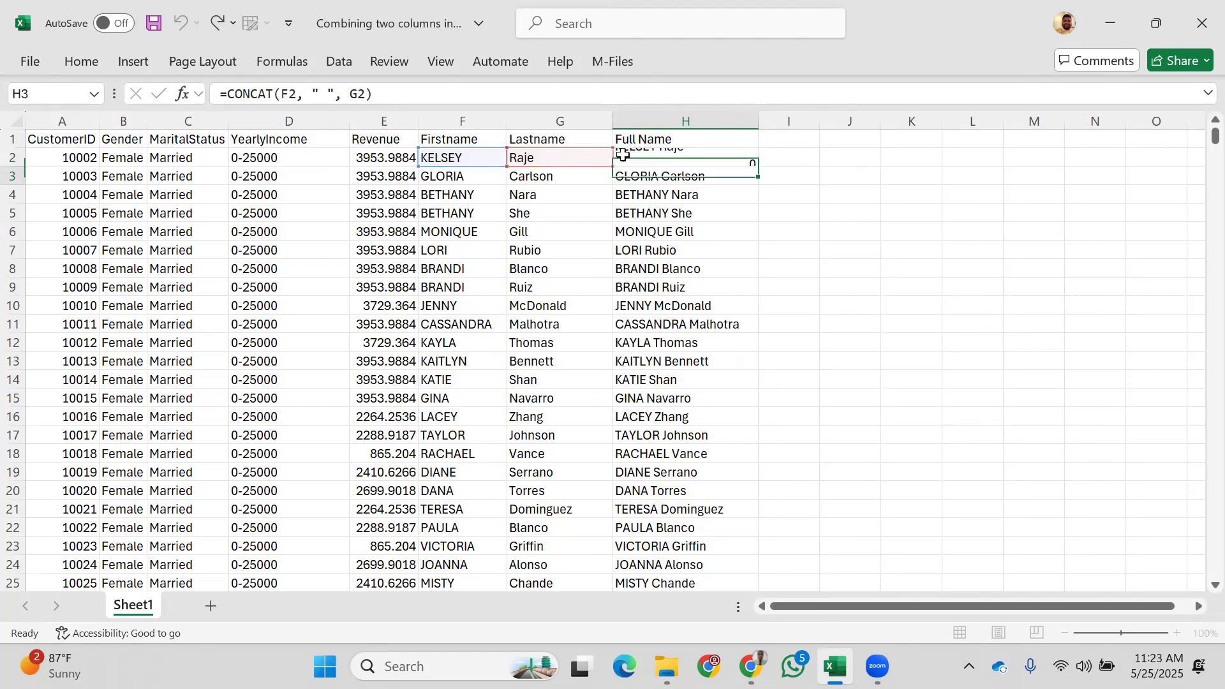
Step: Type the note 'Nest' in cell K3
{"action": "left_click", "coordinate": [903, 167]}
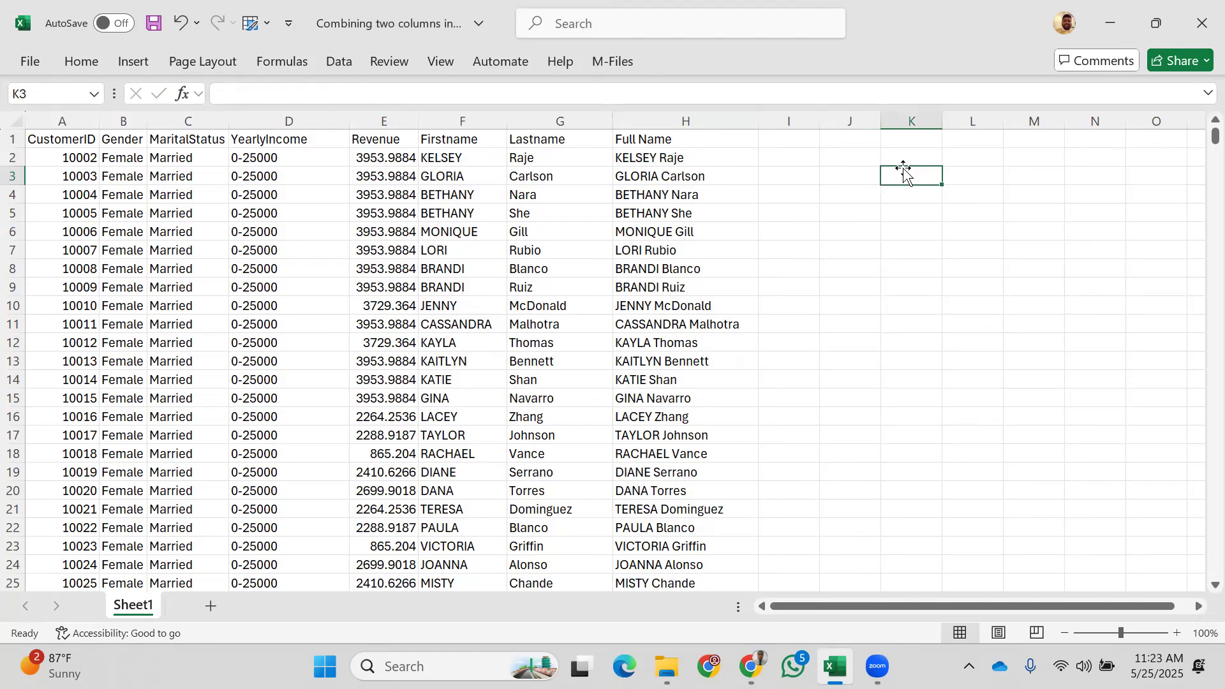
{"action": "type", "text": "Nest"}
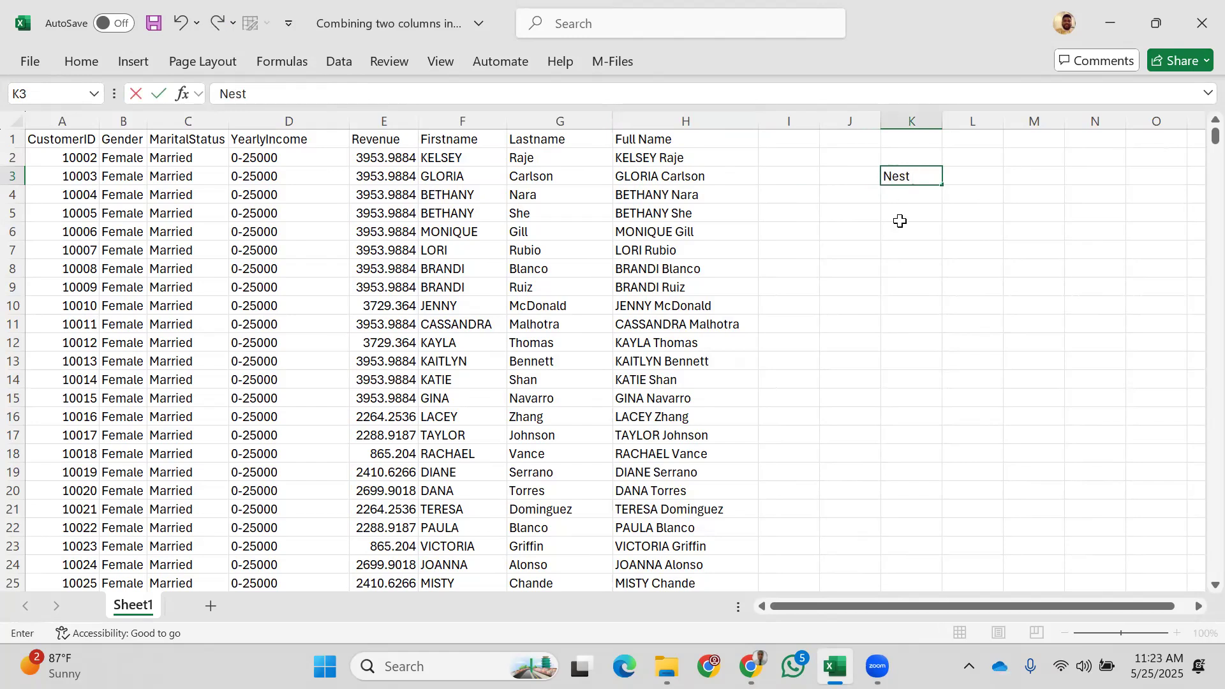
{"action": "left_click", "coordinate": [712, 158]}
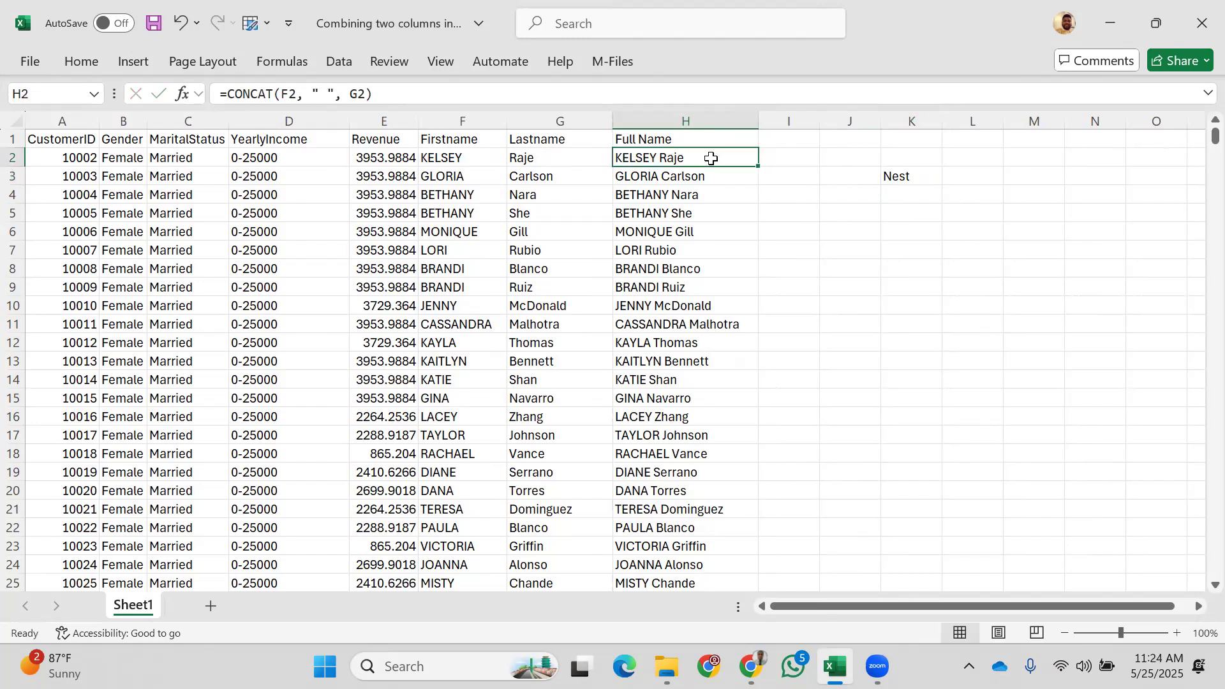
{"action": "double_click", "coordinate": [689, 156]}
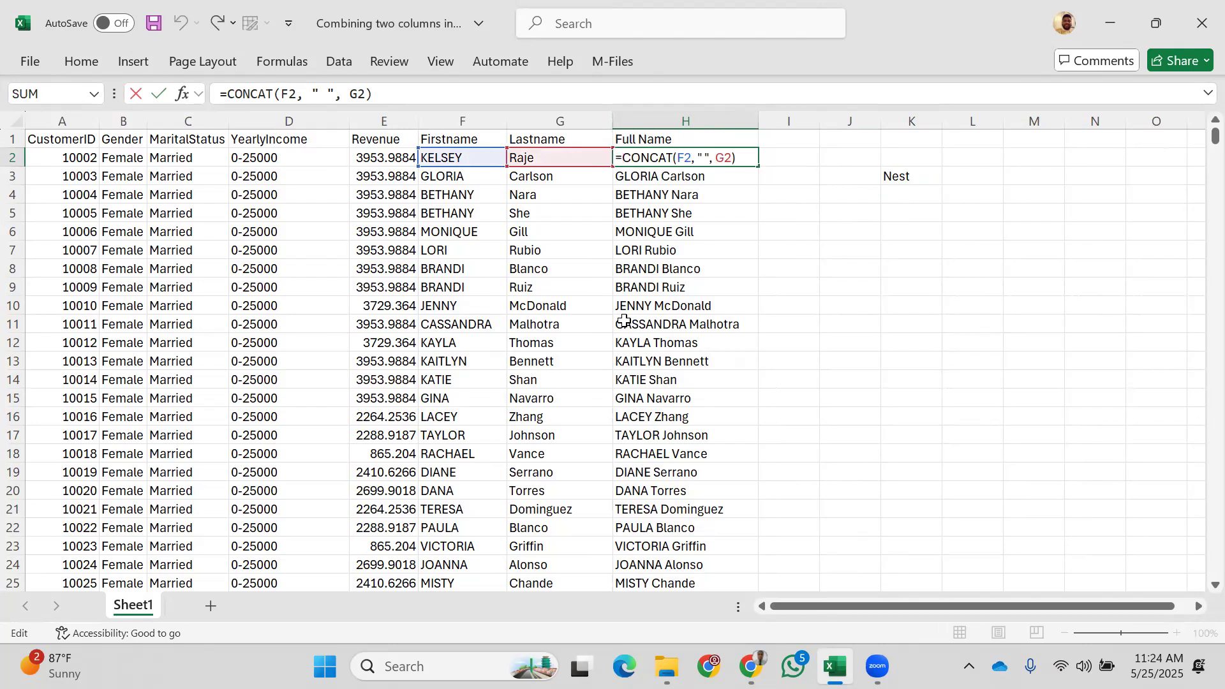
{"action": "type", "text": "Prope"}
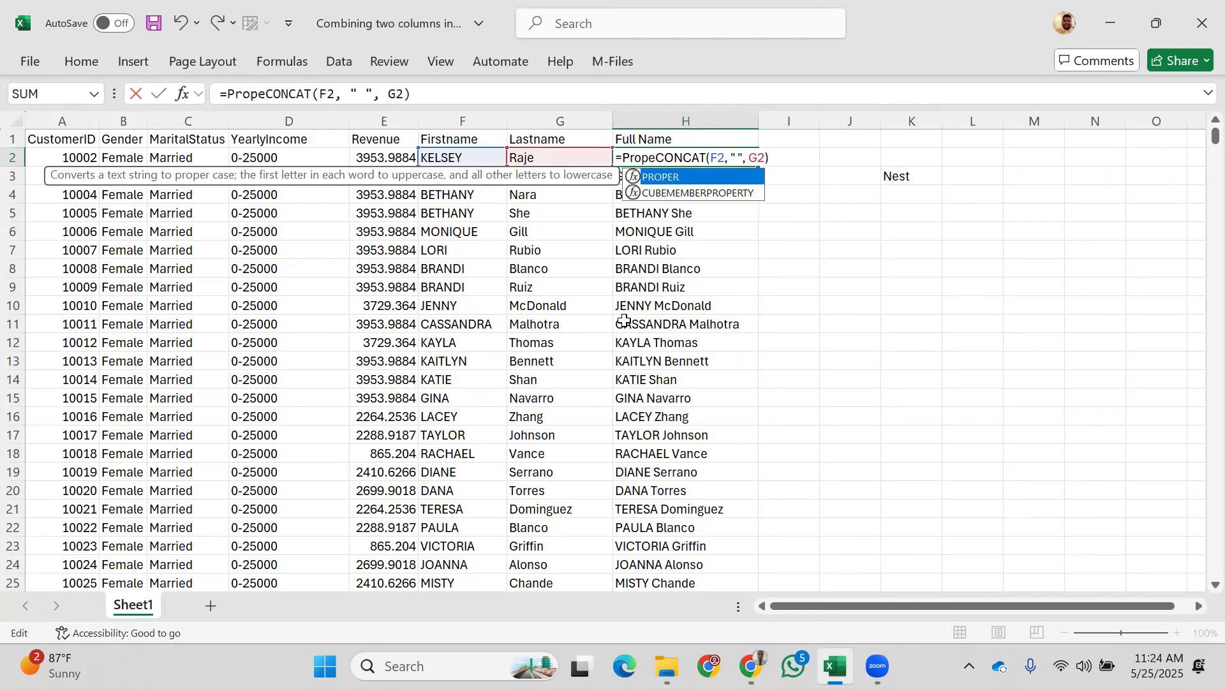
{"action": "double_click", "coordinate": [699, 185]}
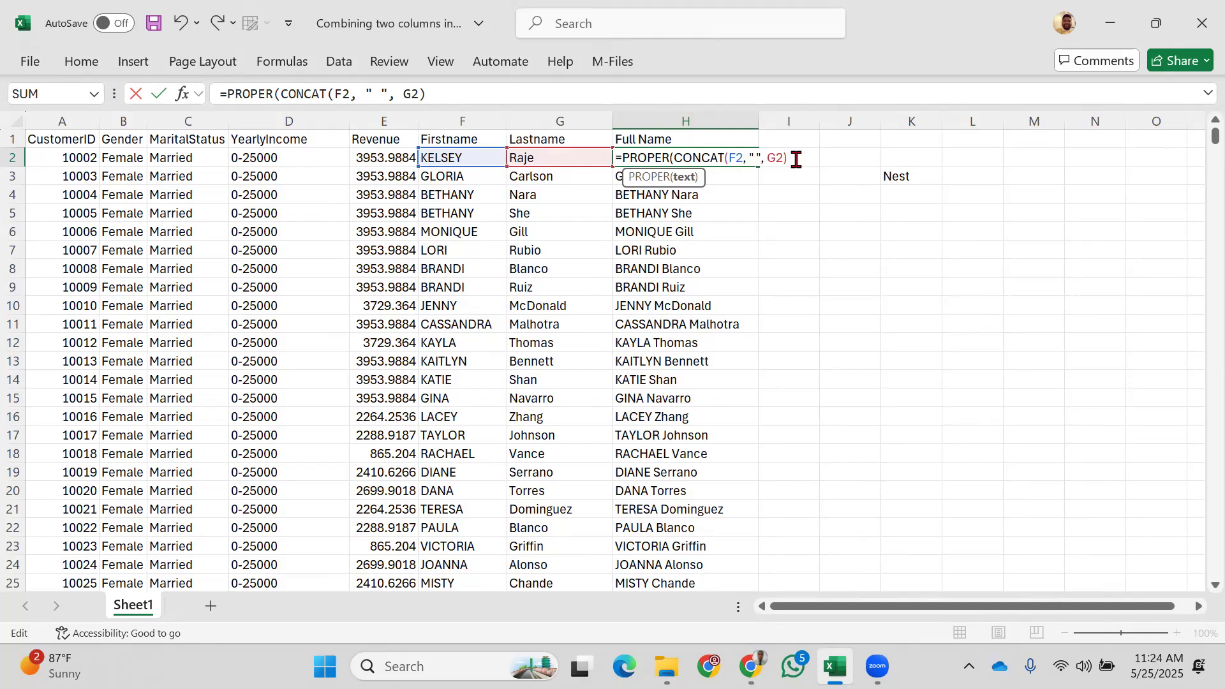
{"action": "type", "text": ")"}
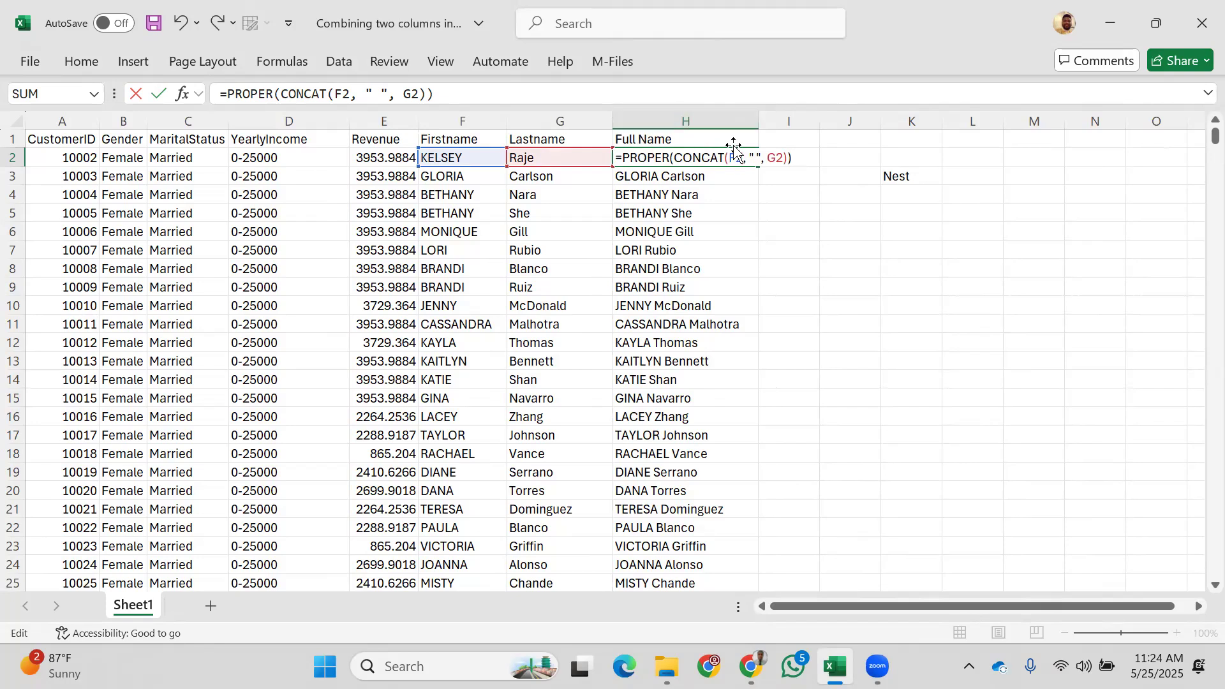
{"action": "key", "text": "Return"}
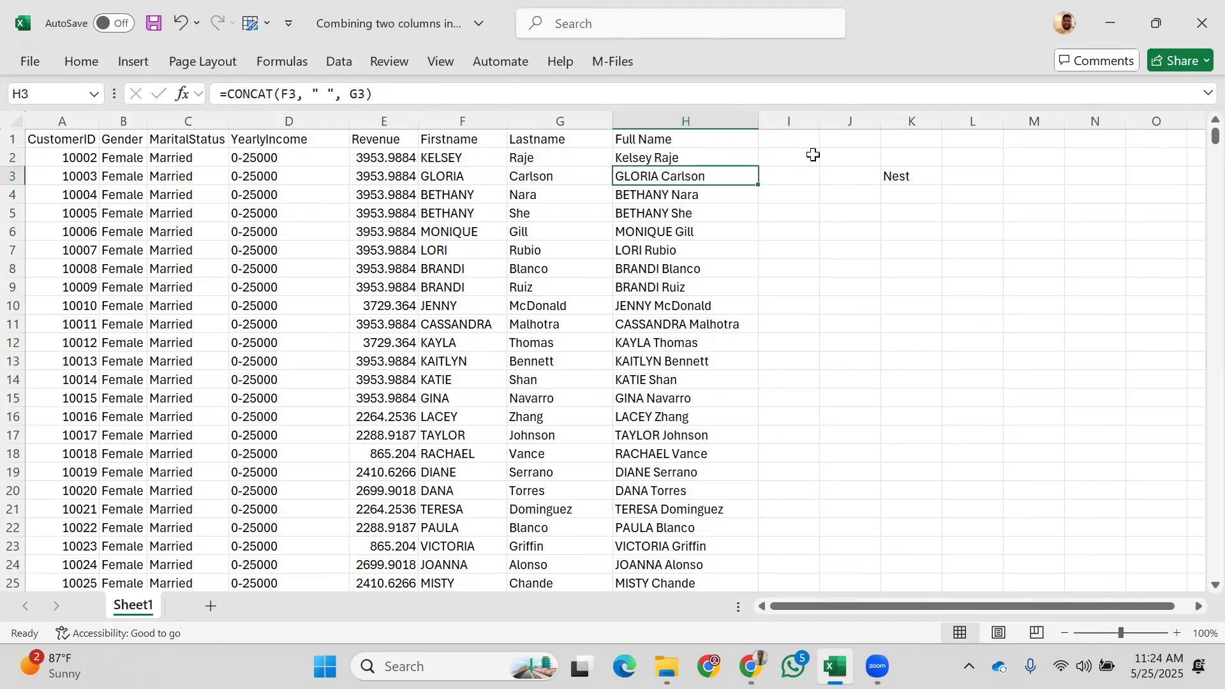
{"action": "left_click", "coordinate": [748, 151]}
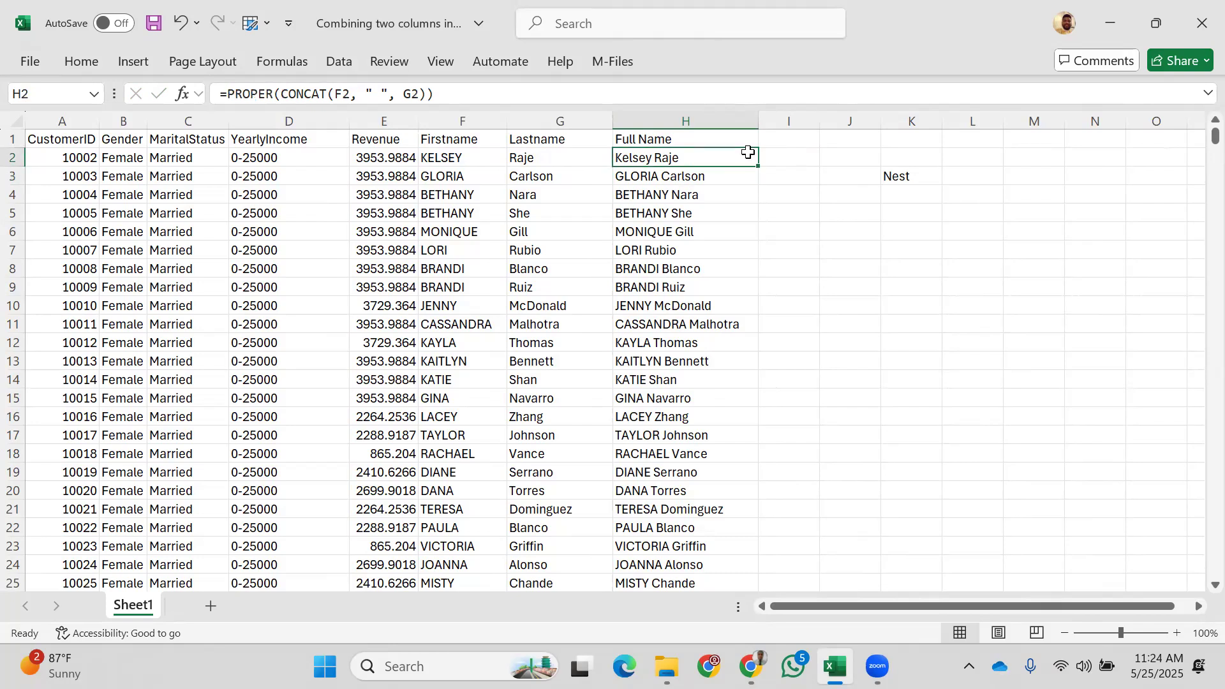
{"action": "double_click", "coordinate": [762, 168]}
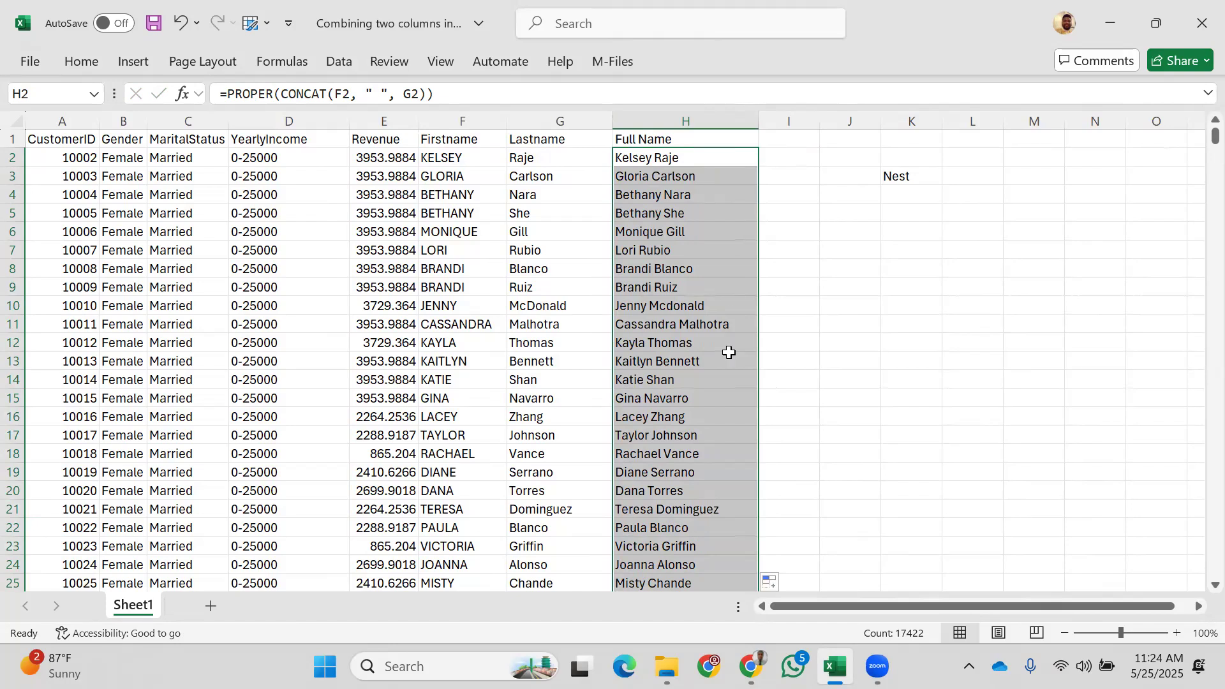
{"action": "scroll", "coordinate": [729, 352], "scroll_direction": "down", "scroll_amount": 20}
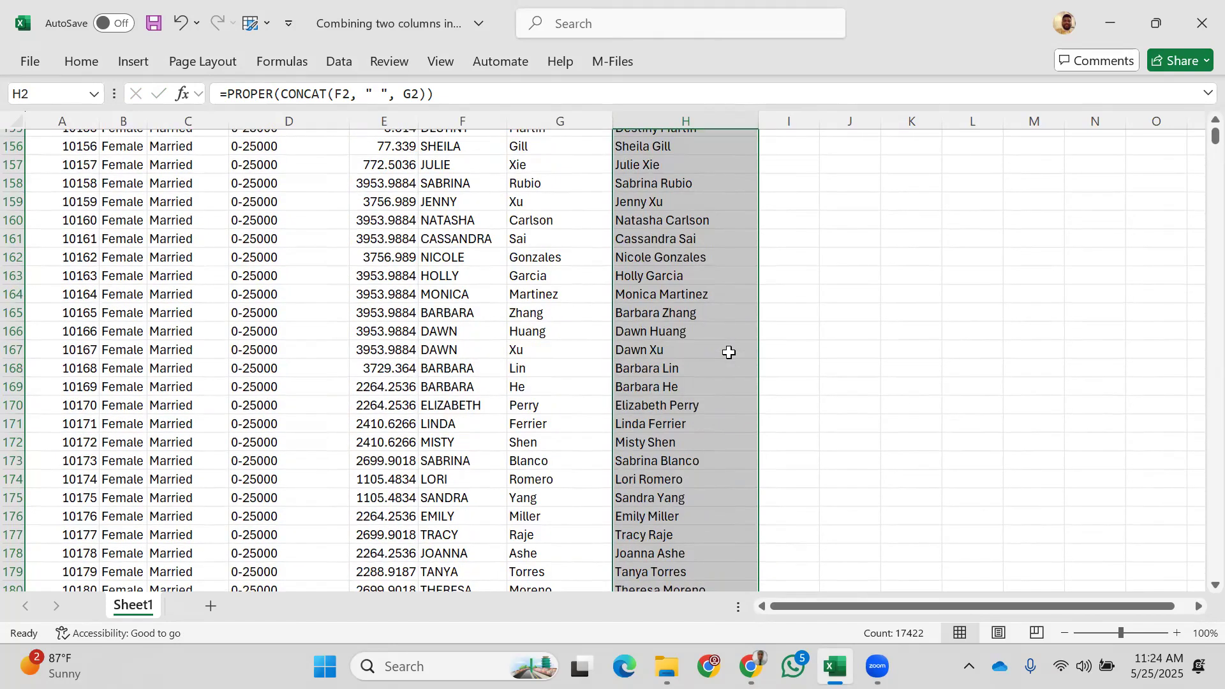
{"action": "scroll", "coordinate": [730, 353], "scroll_direction": "down", "scroll_amount": 18}
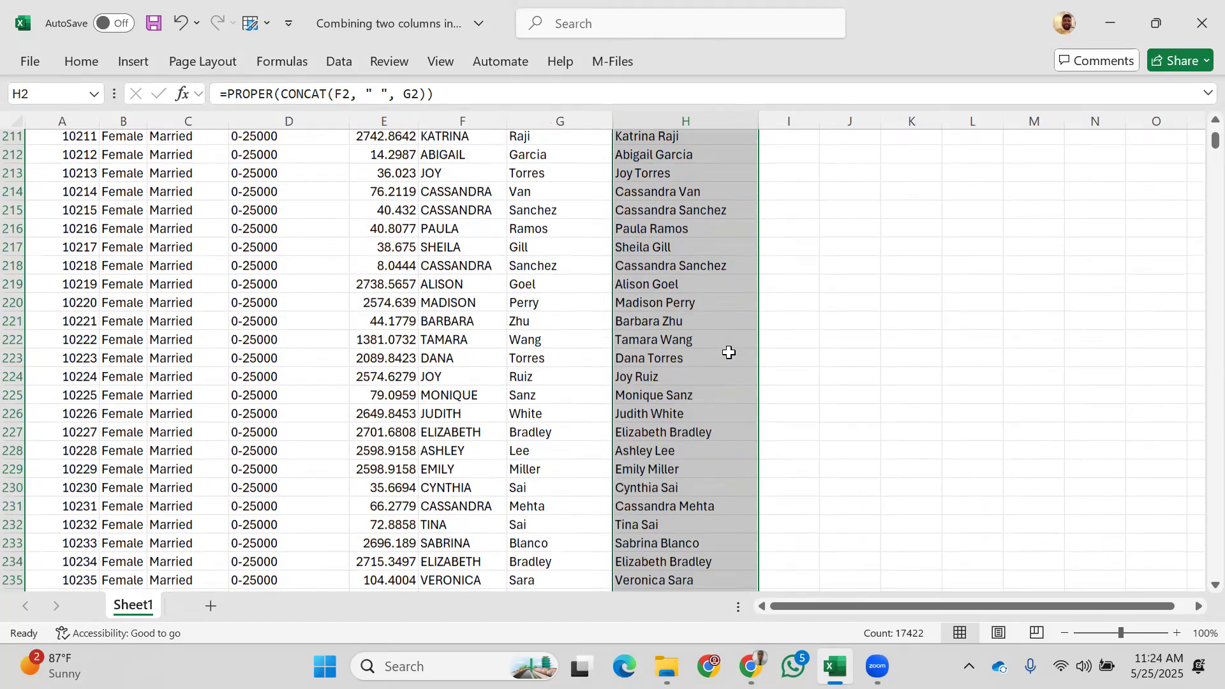
{"action": "scroll", "coordinate": [729, 352], "scroll_direction": "down", "scroll_amount": 20}
{"action": "scroll", "coordinate": [729, 352], "scroll_direction": "up", "scroll_amount": 20}
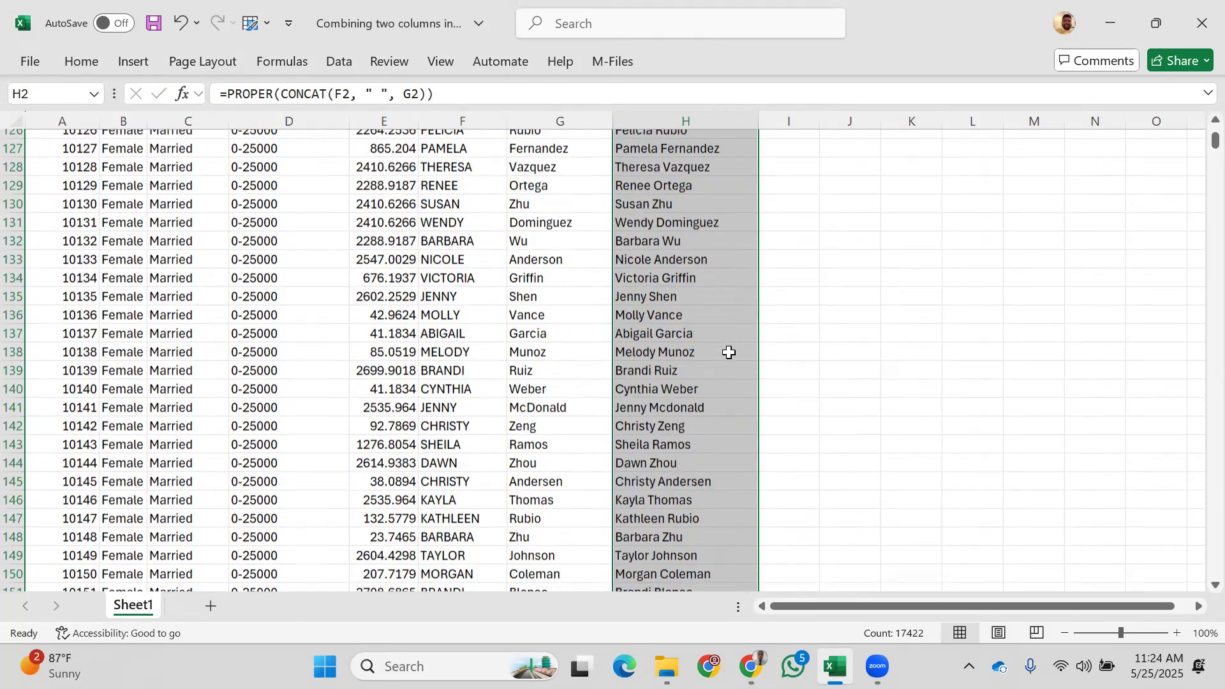
{"action": "scroll", "coordinate": [730, 352], "scroll_direction": "up", "scroll_amount": 20}
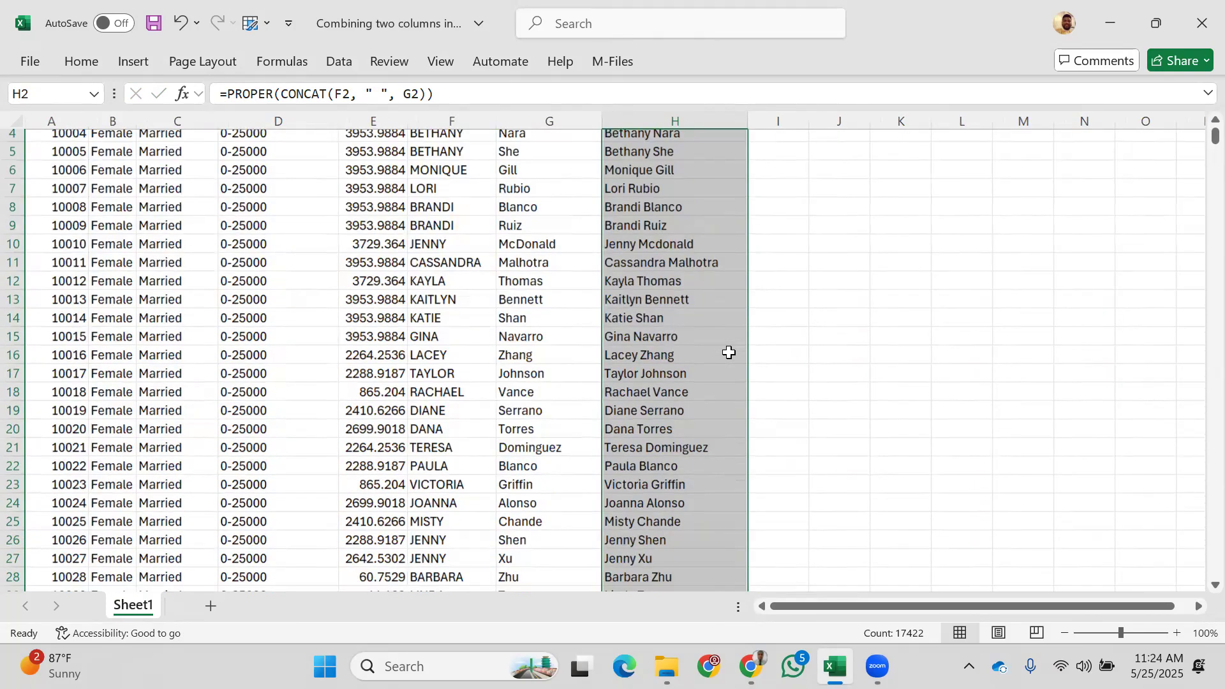
{"action": "scroll", "coordinate": [797, 331], "scroll_direction": "up", "scroll_amount": 1}
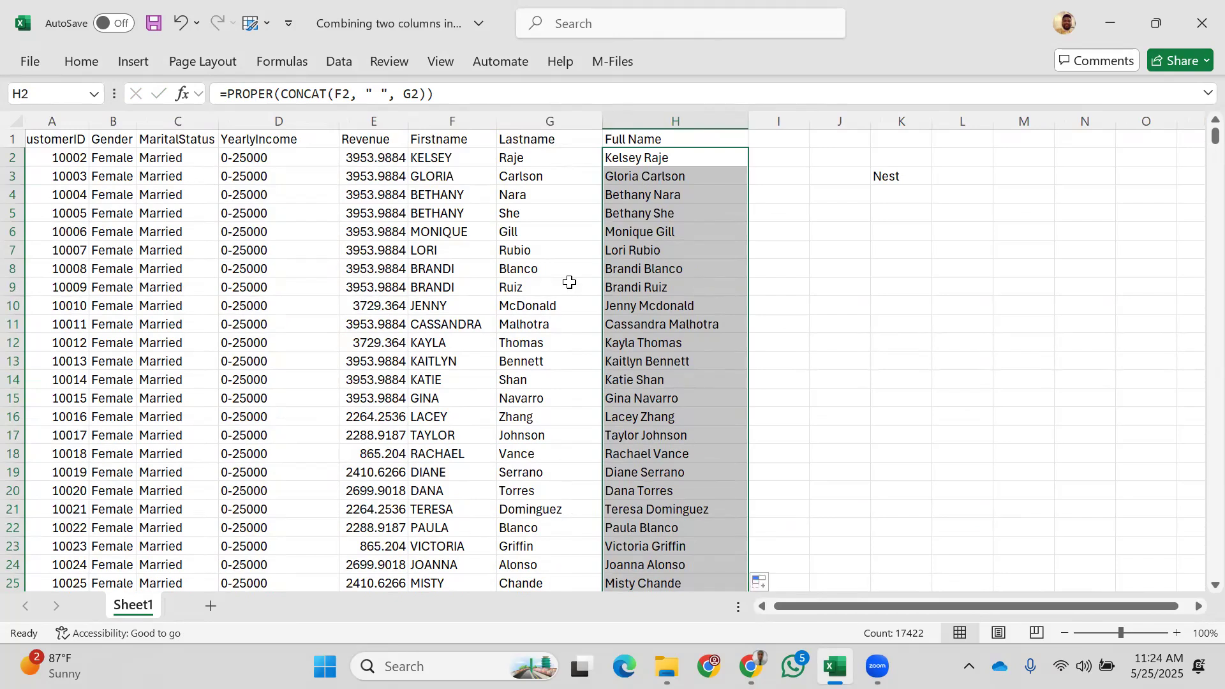
{"action": "left_click", "coordinate": [861, 38]}
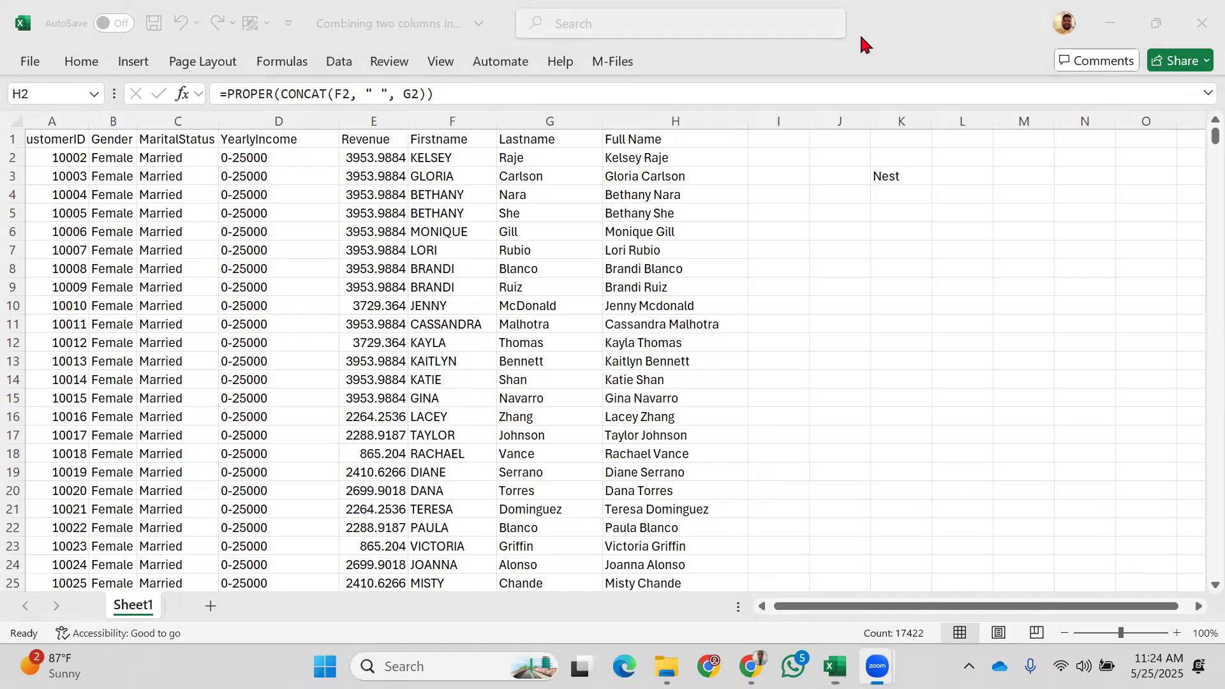